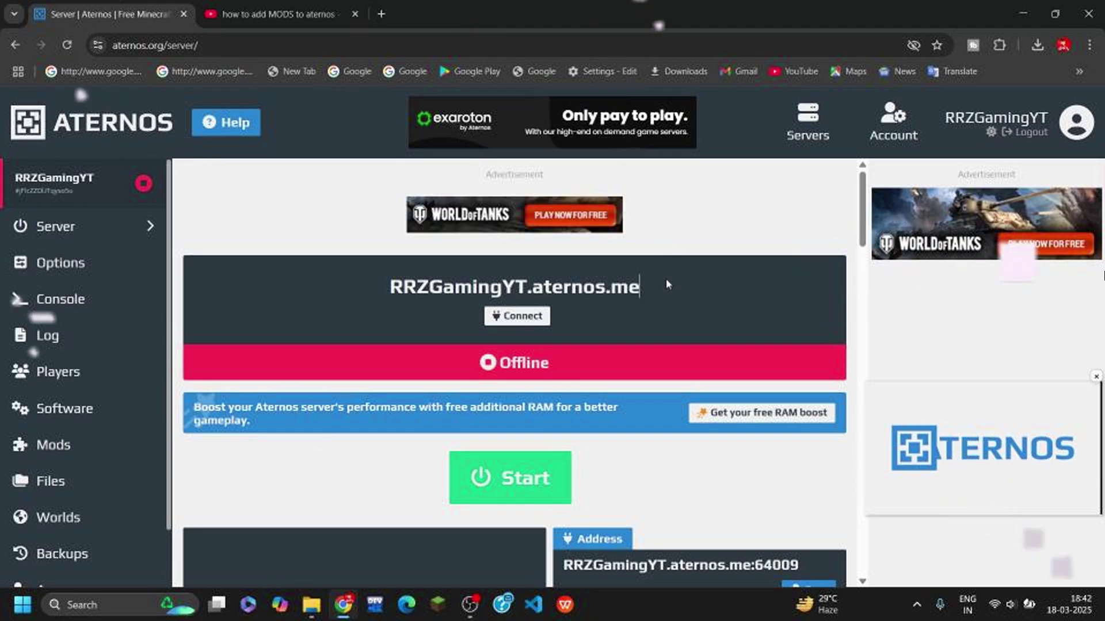
Highlight the server address on the server page and scroll down it
left_click_drag(665, 279, 320, 274)
scroll(668, 203, "down", 4)
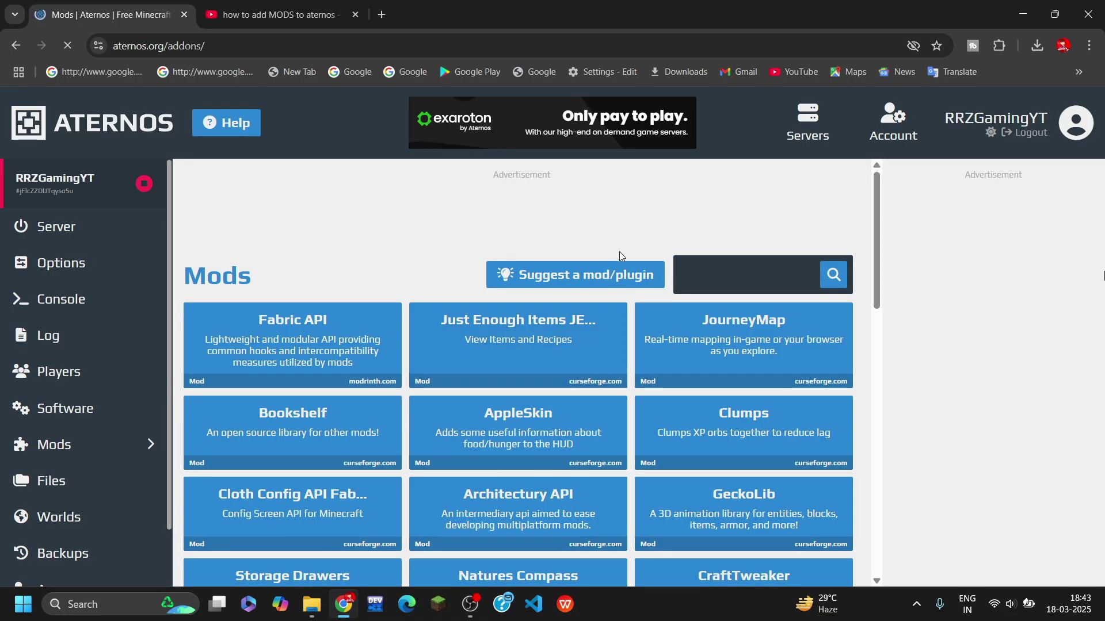
Search the mods for 'radical trainer' and install rctapi-fabric-1.21.1-0.10.13-beta.jar
scroll(644, 378, "down", 6)
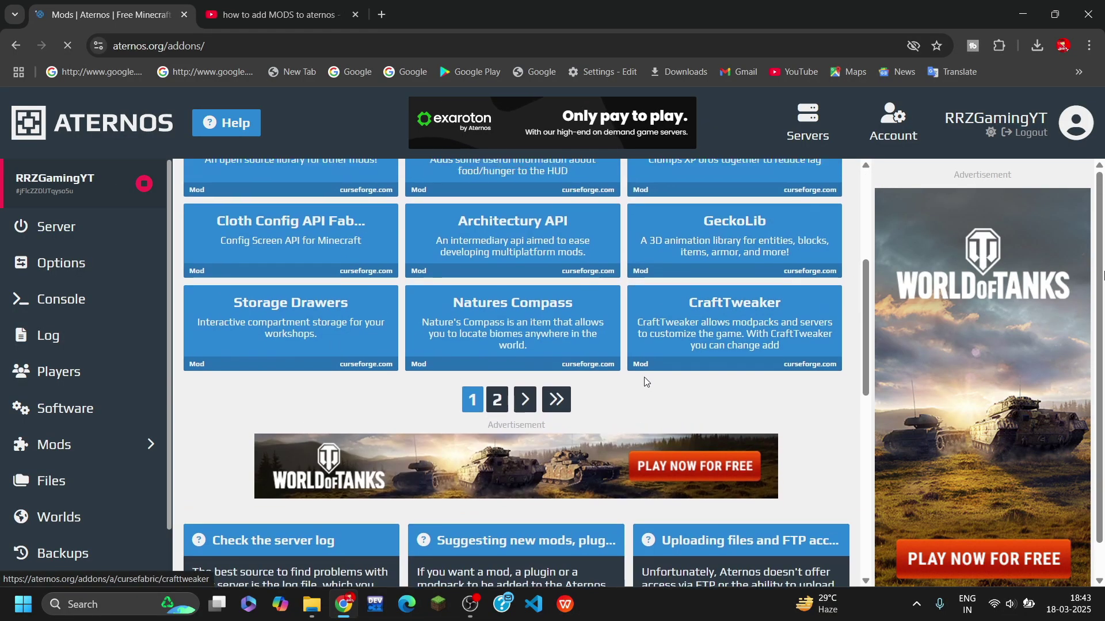
scroll(633, 367, "up", 6)
left_click(719, 268)
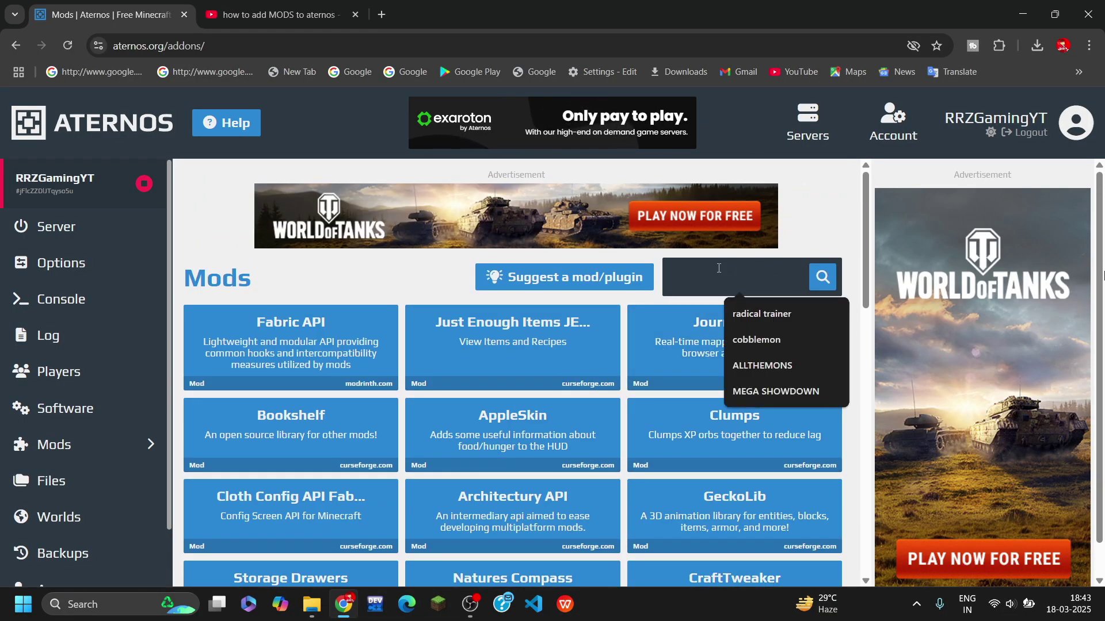
left_click(757, 315)
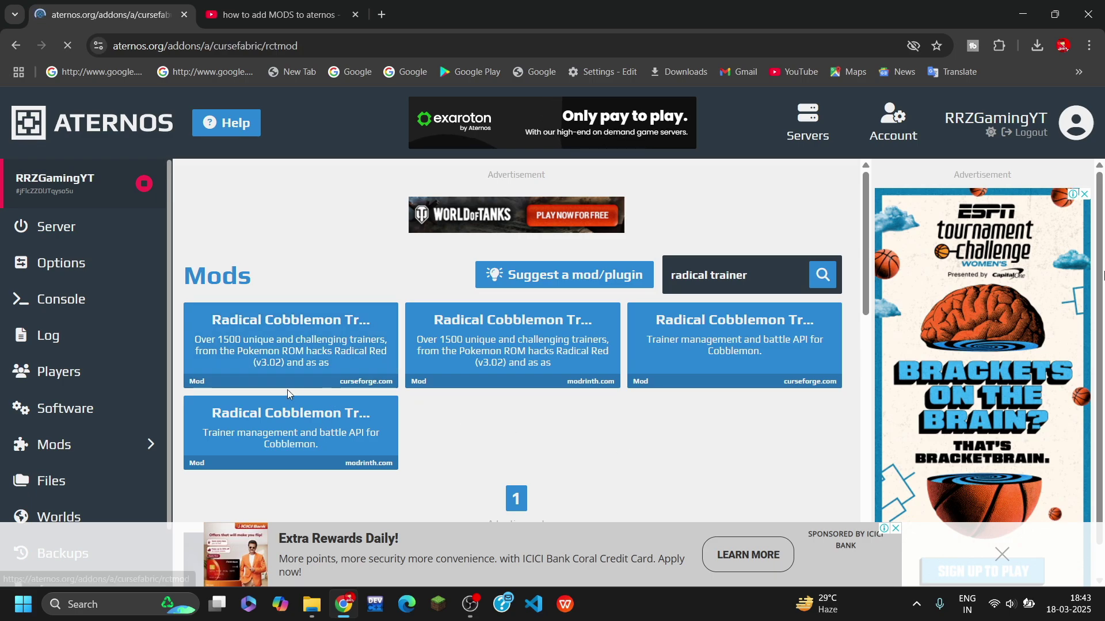
scroll(709, 405, "down", 1)
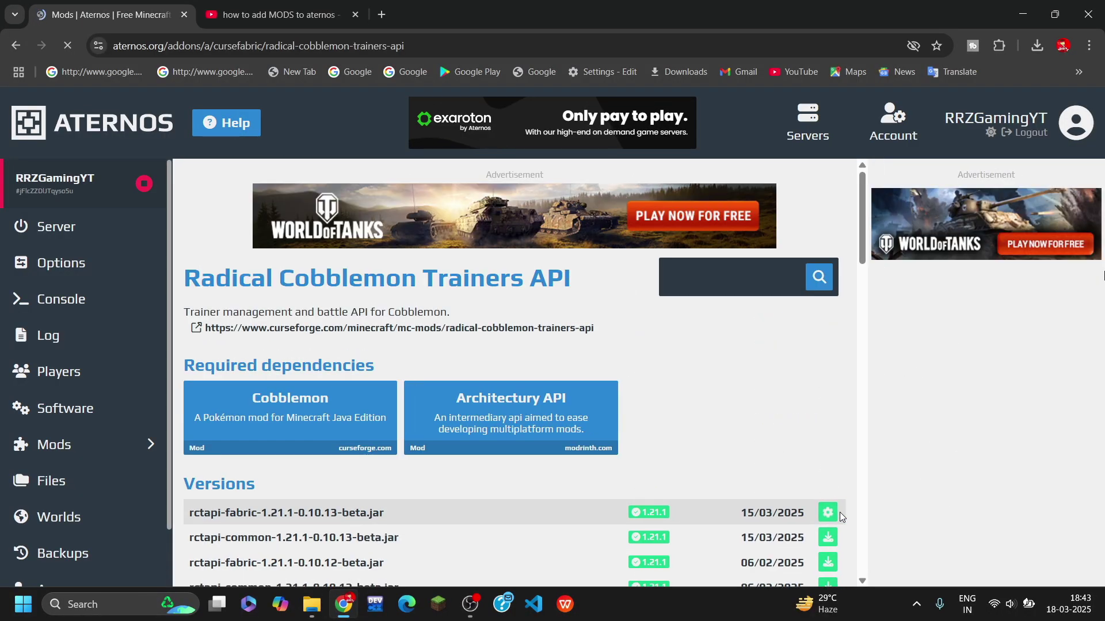
Return to the Radical Cobblemon Trainers page and review its Forge Config API Port dependency
scroll(678, 441, "down", 1)
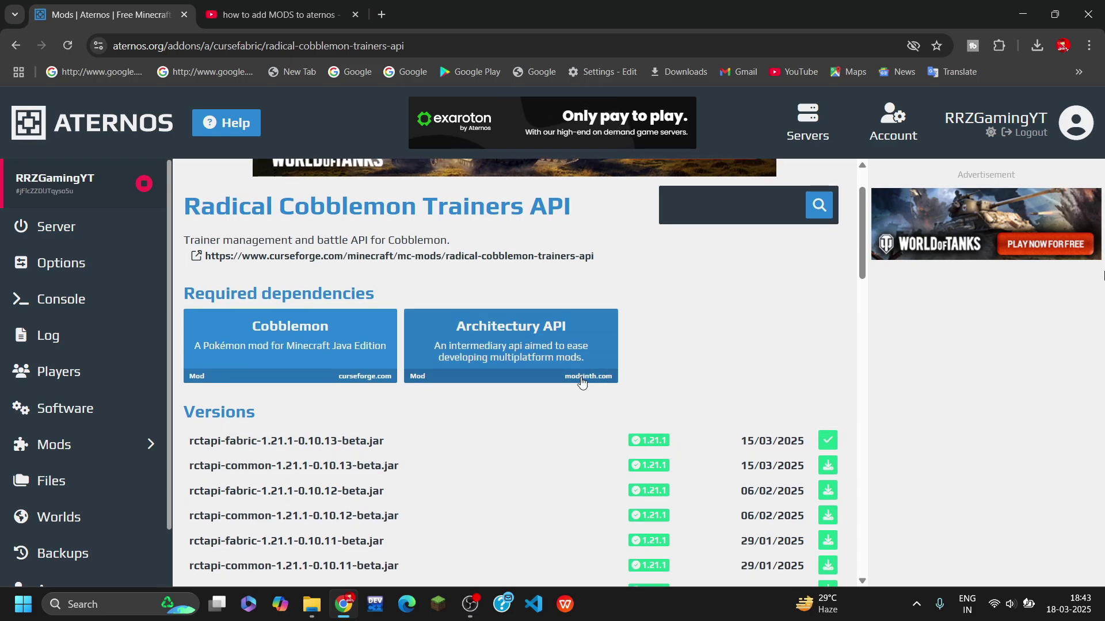
scroll(408, 304, "up", 1)
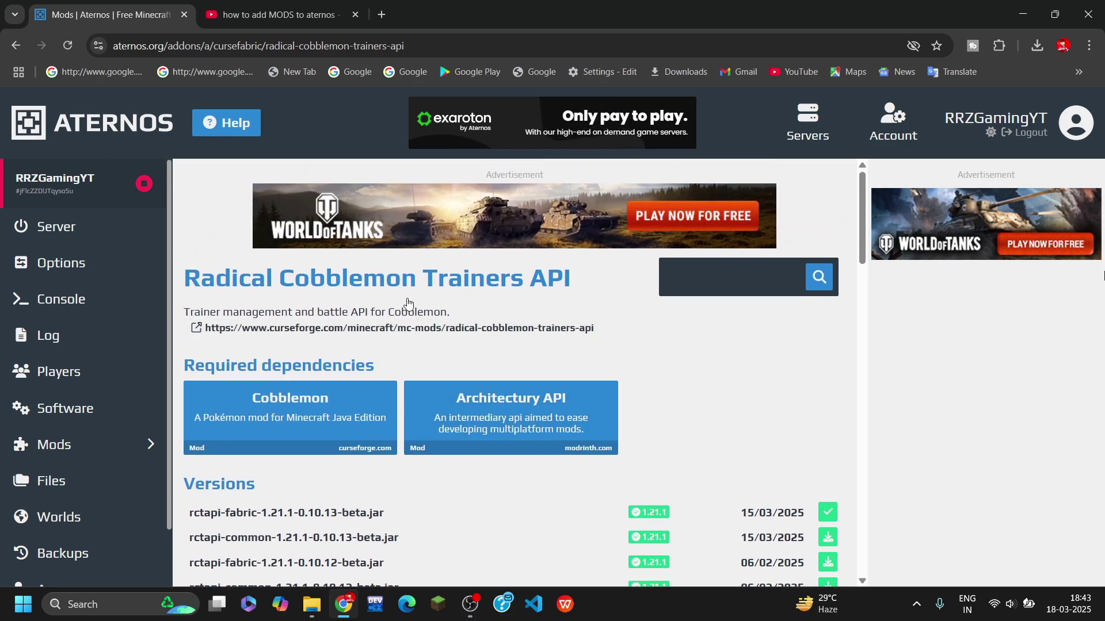
left_click(17, 45)
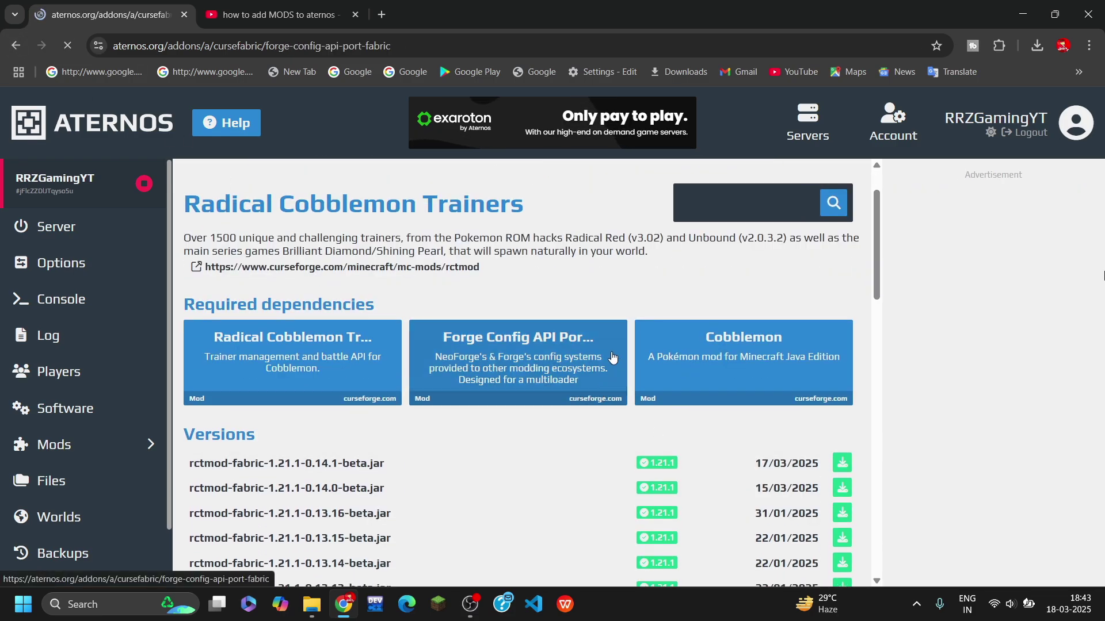
scroll(698, 397, "down", 2)
scroll(632, 394, "up", 2)
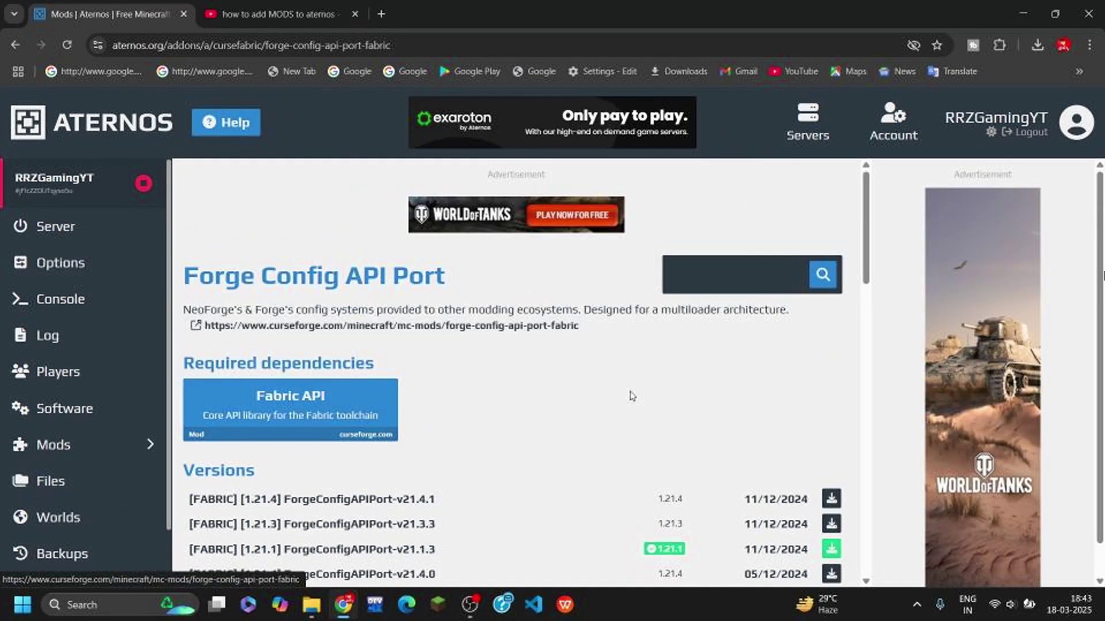
scroll(705, 393, "down", 3)
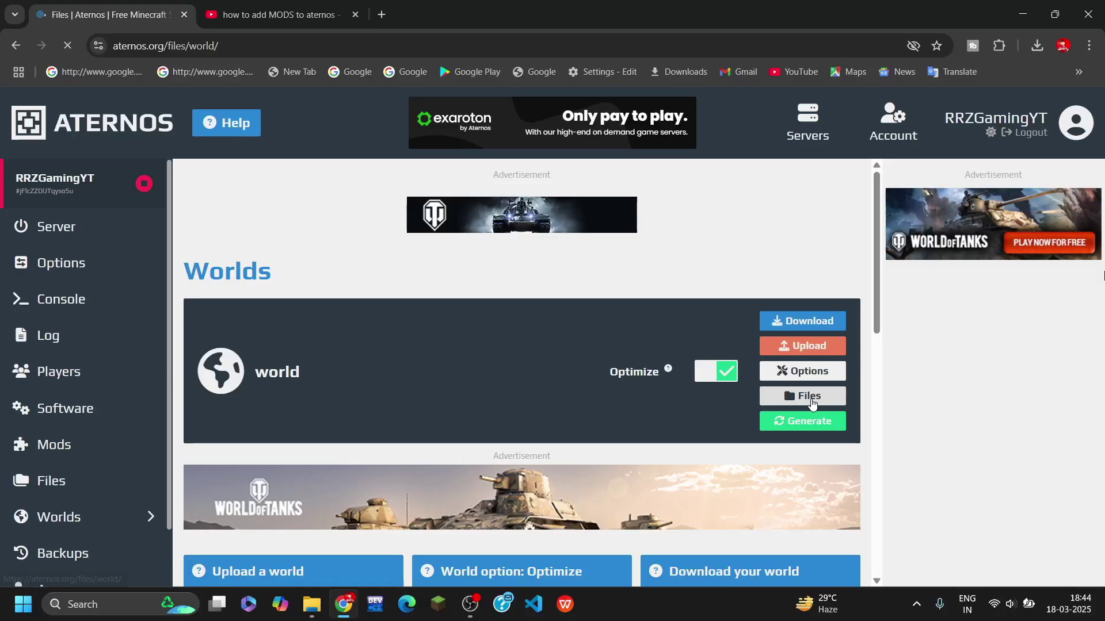
Open the world's files and go into its empty datapacks folder
left_click(928, 395)
scroll(397, 401, "down", 5)
scroll(402, 397, "down", 3)
scroll(419, 387, "up", 4)
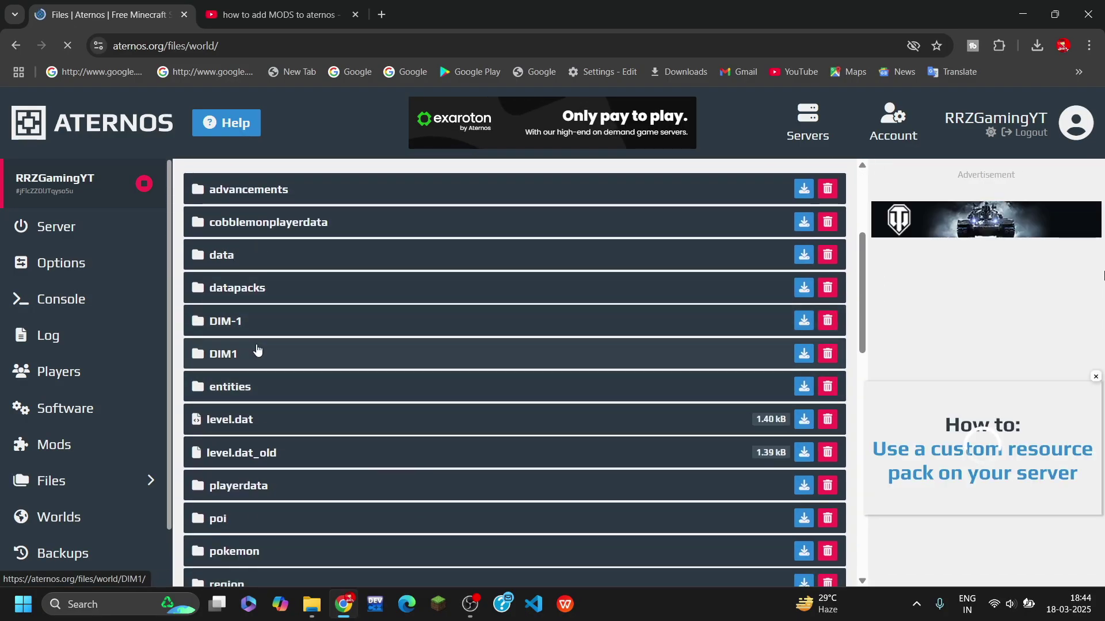
scroll(352, 305, "up", 3)
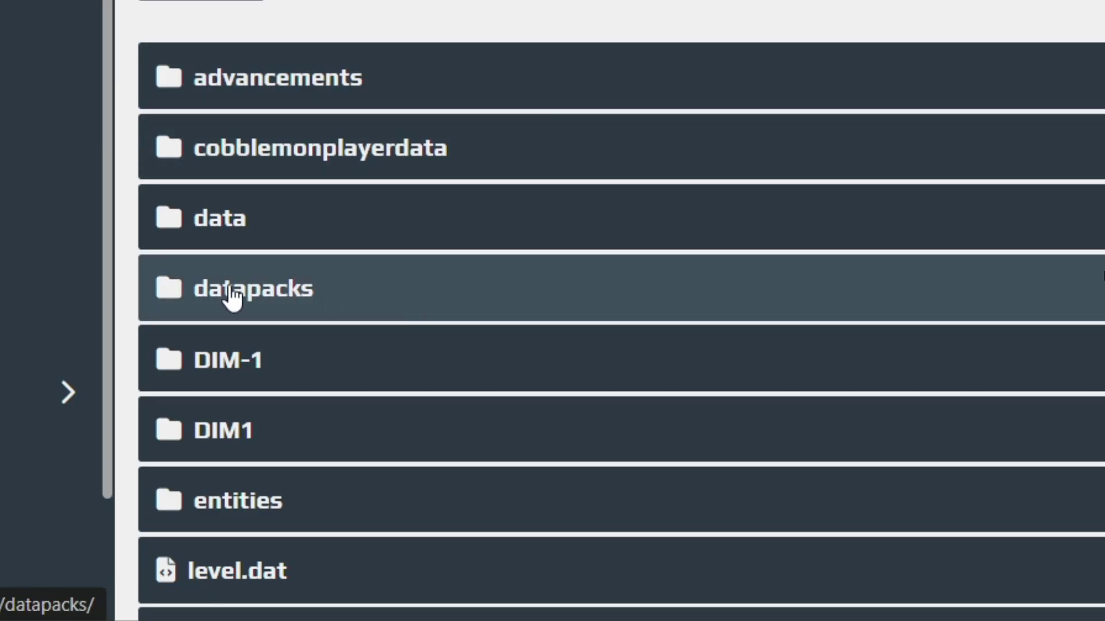
scroll(316, 427, "up", 1)
scroll(374, 212, "down", 2)
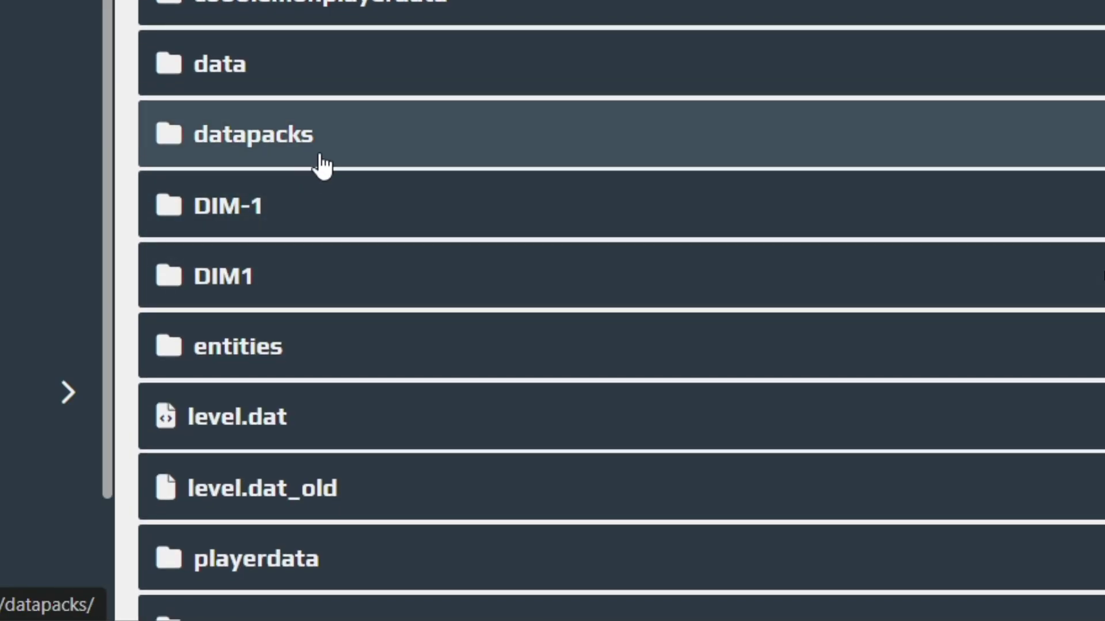
left_click(320, 165)
left_click(270, 364)
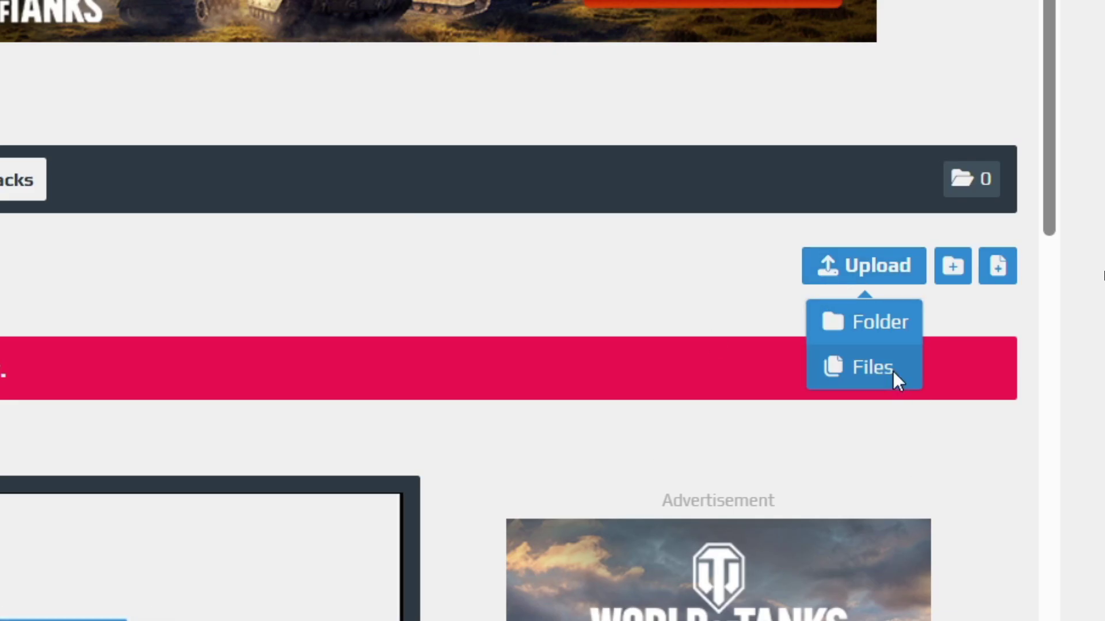
Upload AllTheMons R2.1 V1 (2).zip (6.82 MB) from Downloads as a file upload
left_click(898, 370)
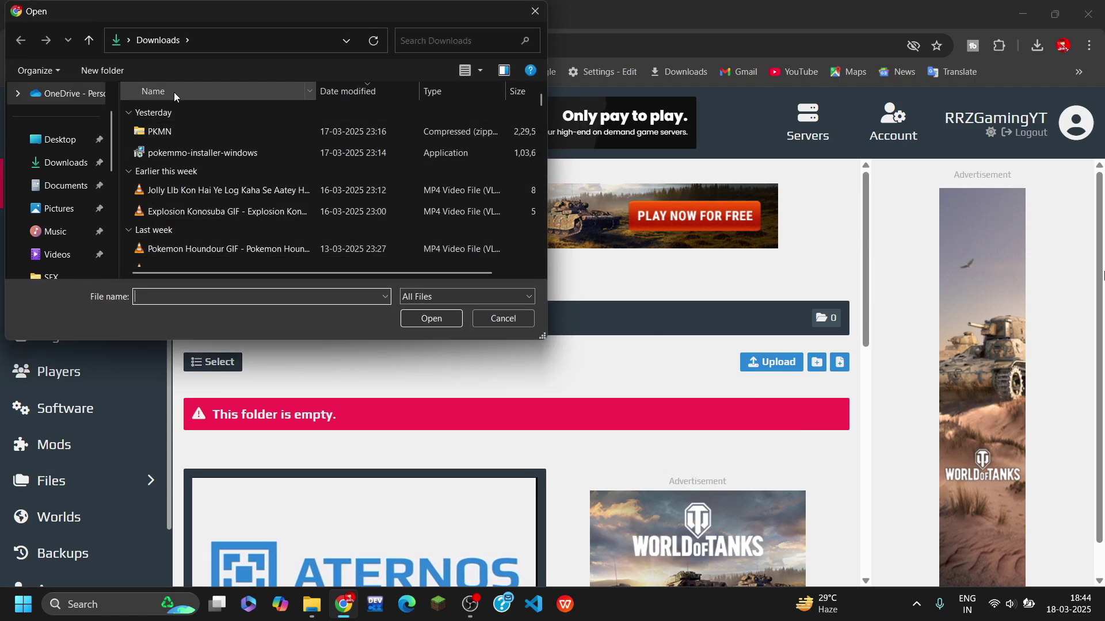
scroll(210, 174, "down", 10)
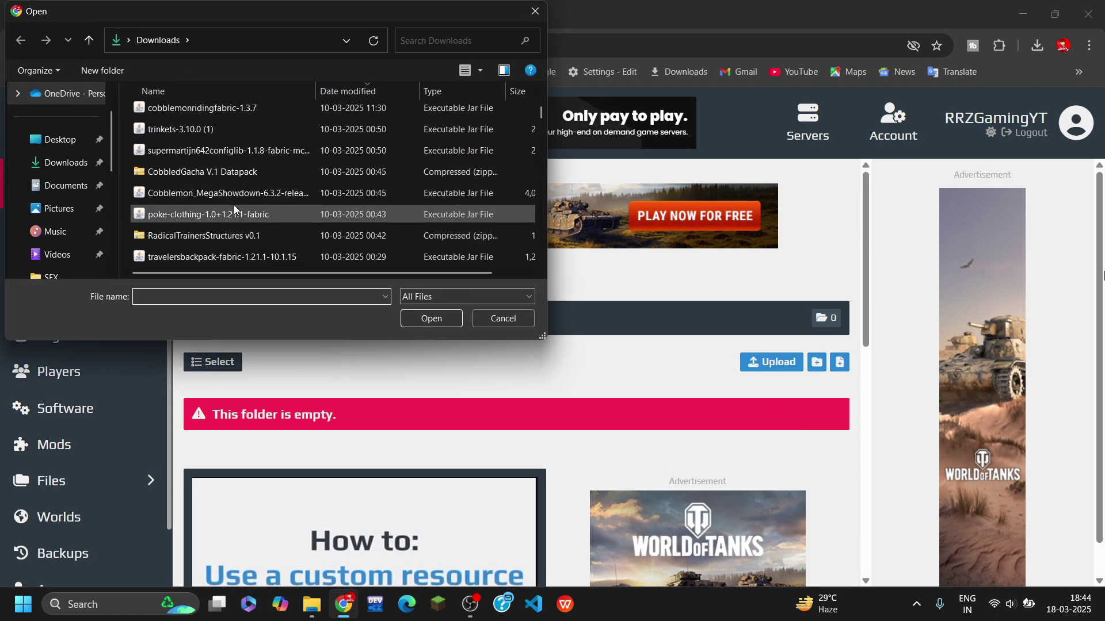
scroll(243, 226, "down", 1)
scroll(231, 195, "up", 3)
scroll(211, 198, "down", 3)
scroll(217, 190, "down", 1)
scroll(210, 184, "up", 1)
left_click(204, 199)
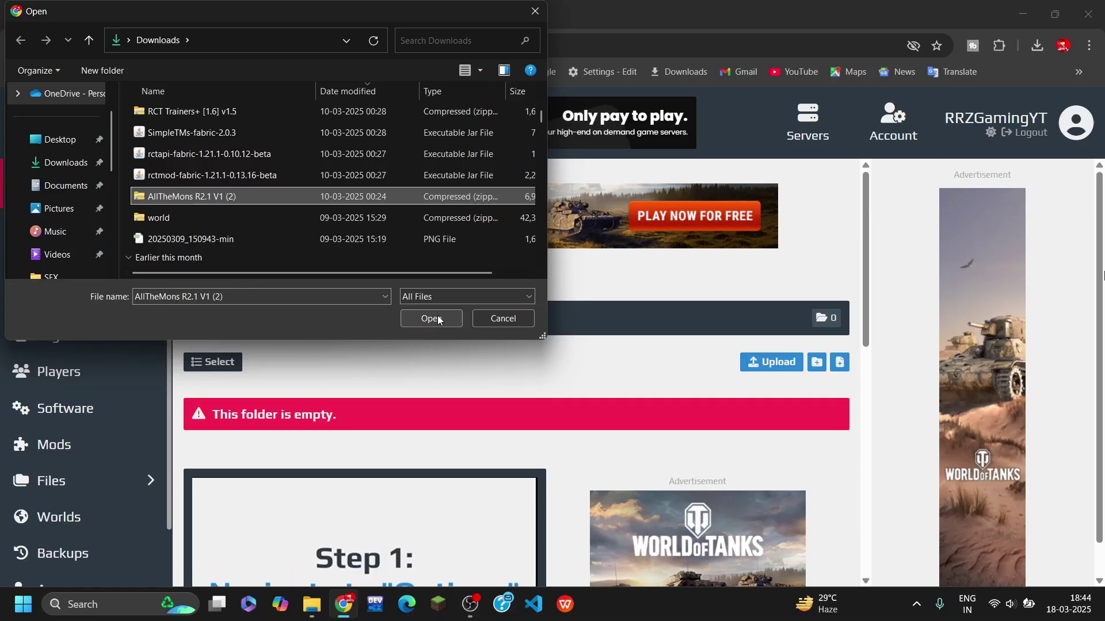
left_click(431, 319)
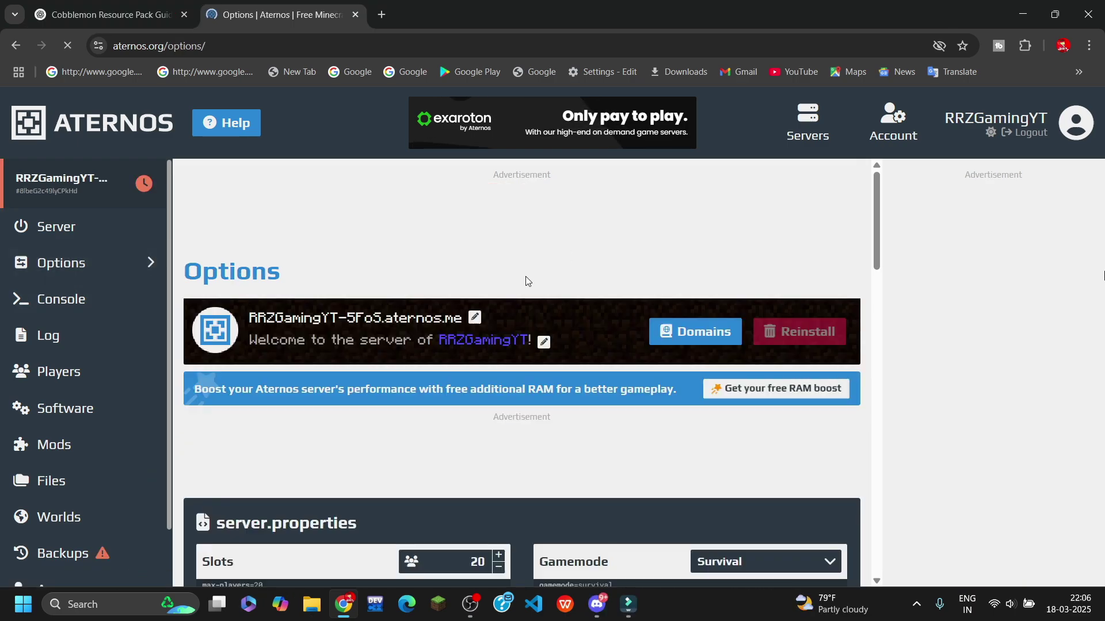
Switch on the Resource pack required option in server.properties
scroll(524, 278, "down", 14)
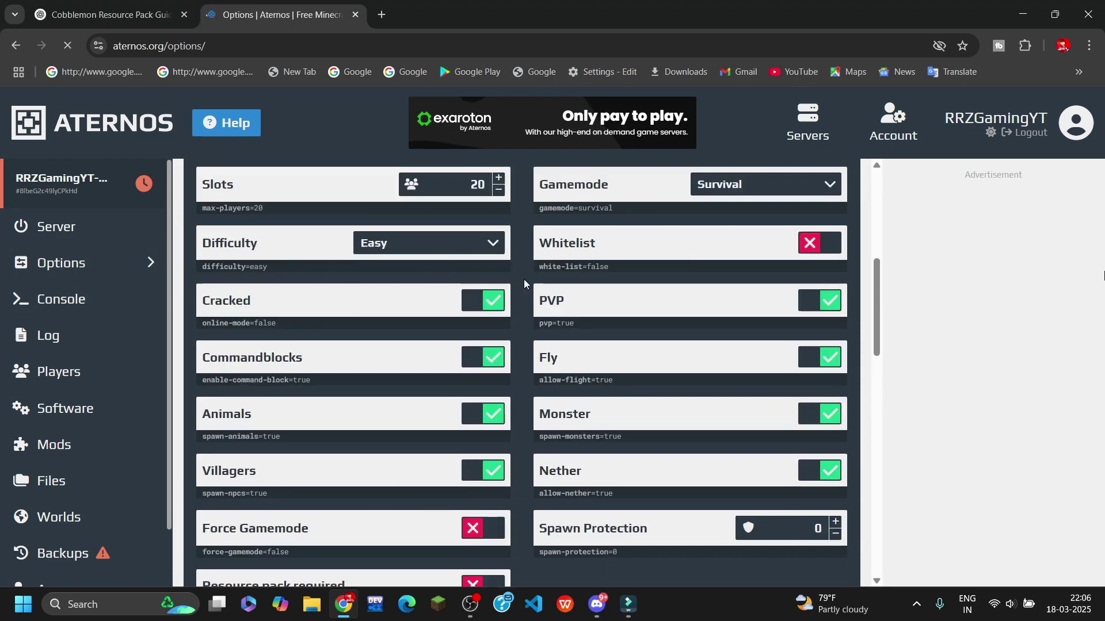
scroll(522, 286, "up", 1)
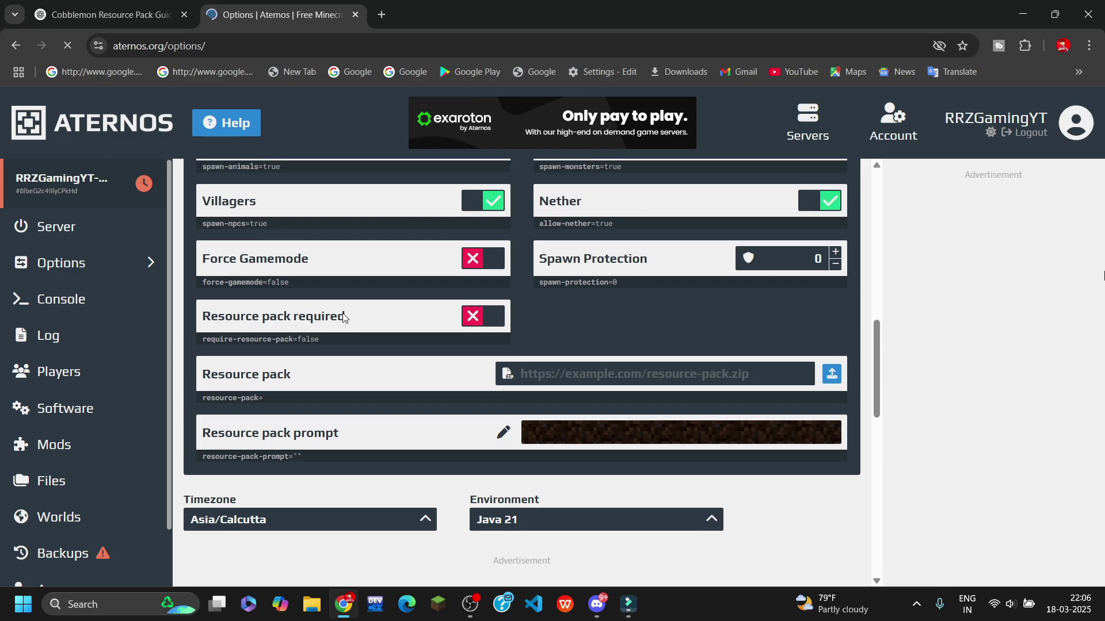
left_click_drag(345, 317, 233, 316)
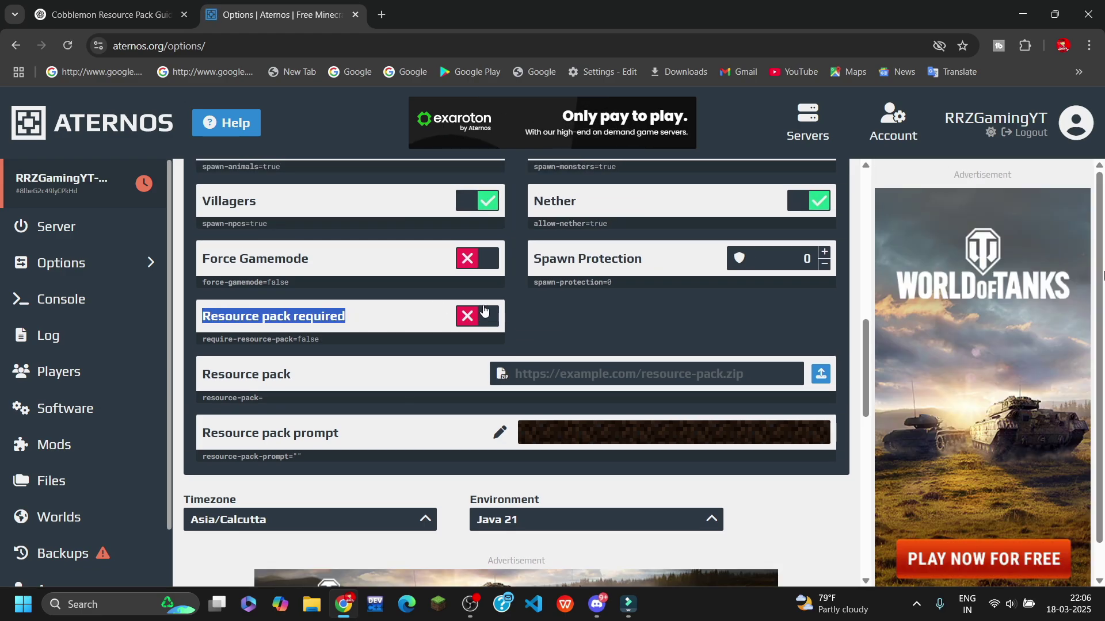
left_click(505, 314)
left_click(482, 320)
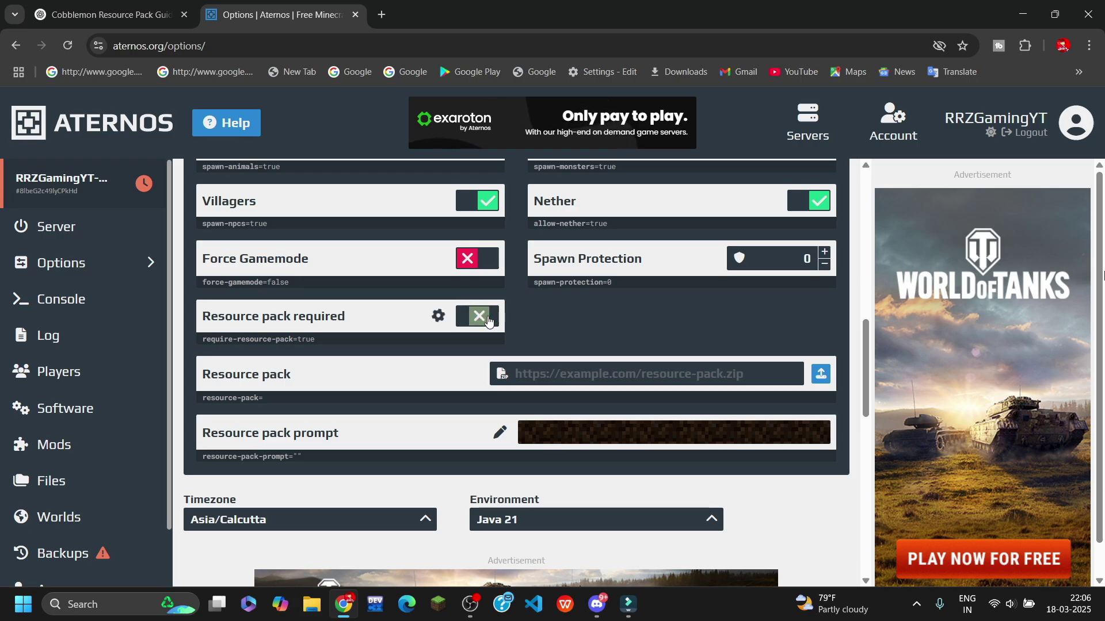
scroll(546, 360, "up", 10)
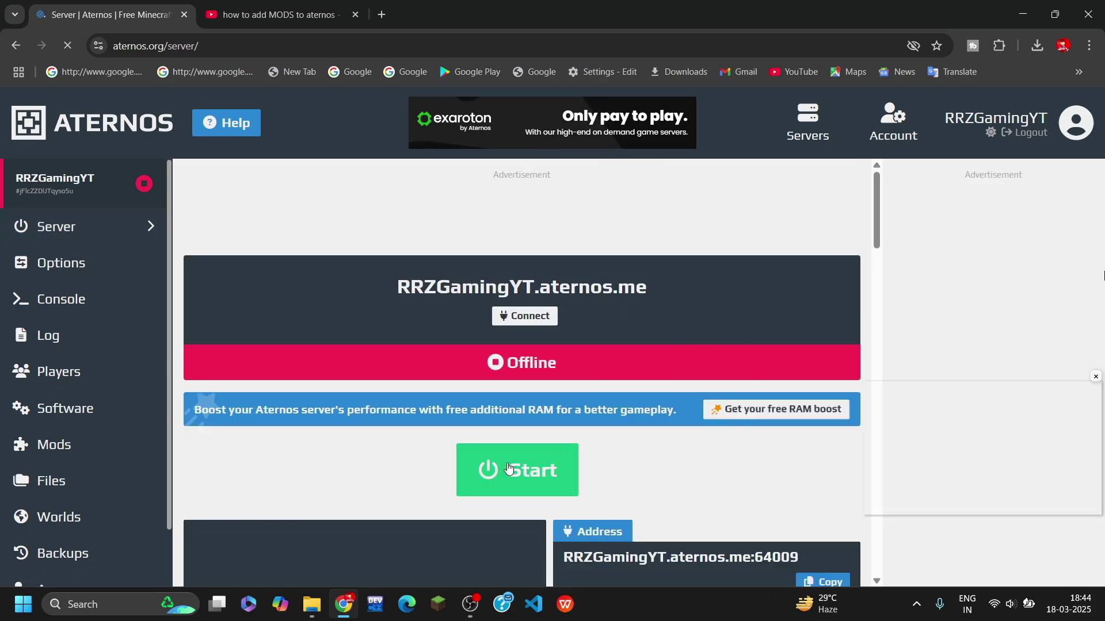
Start the server and accept the Minecraft EULA so it enters the queue
left_click(509, 468)
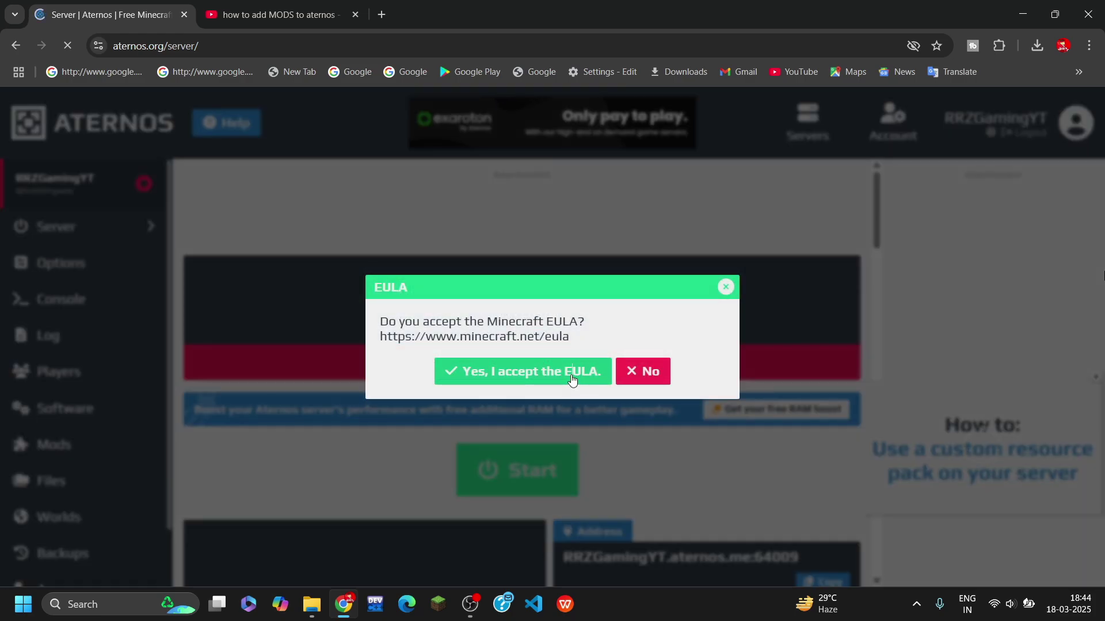
left_click(572, 375)
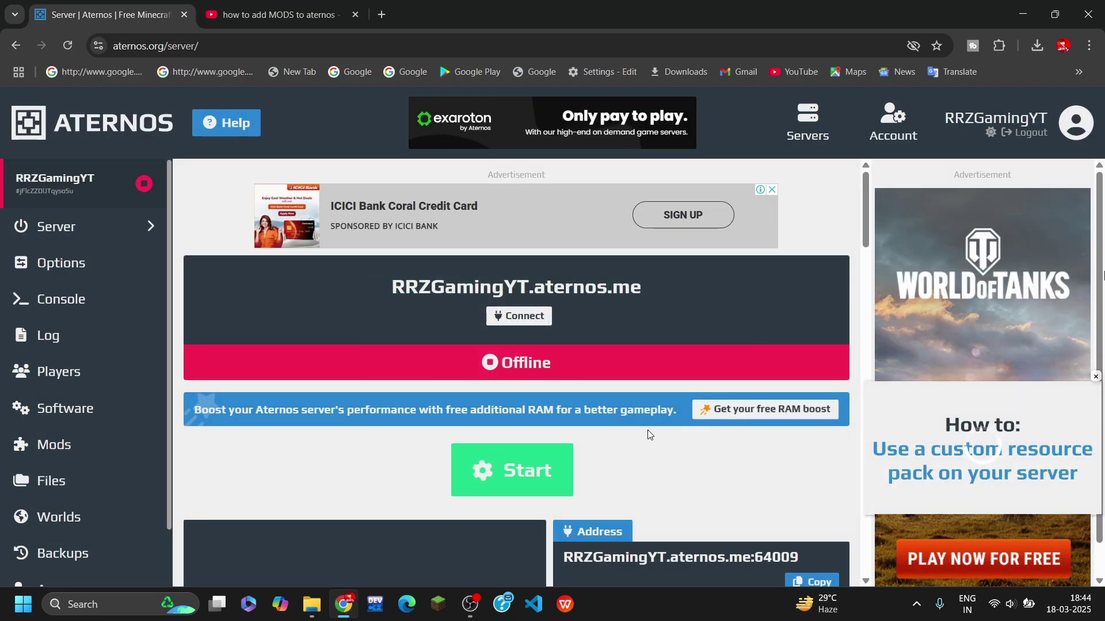
scroll(302, 399, "down", 3)
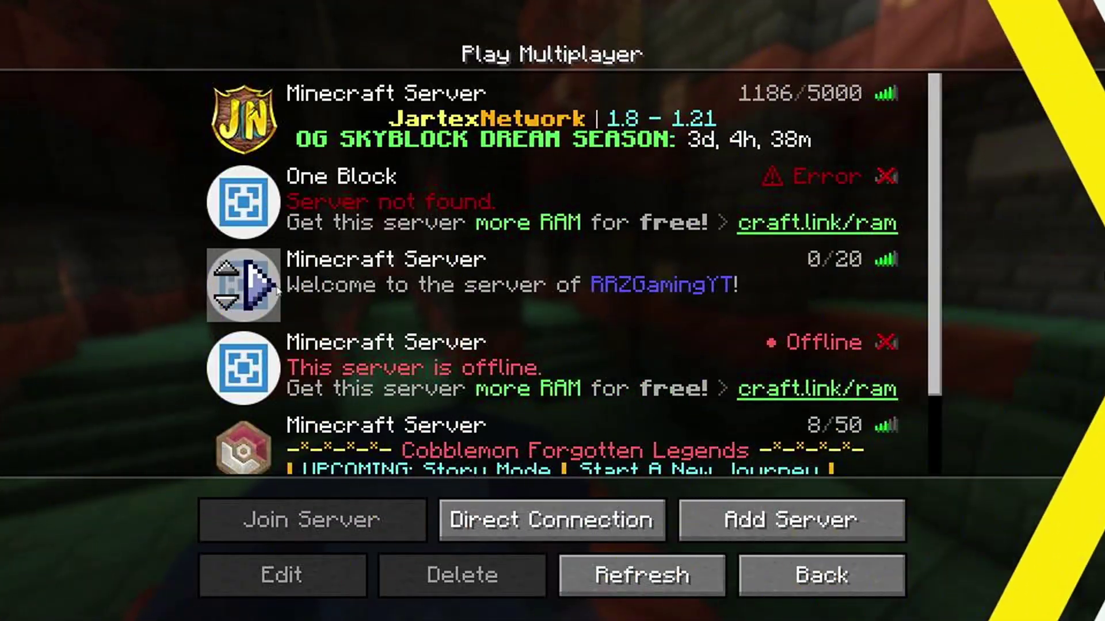
Join the Aternos server from the multiplayer list, then cycle the F5 camera and back
left_click(276, 287)
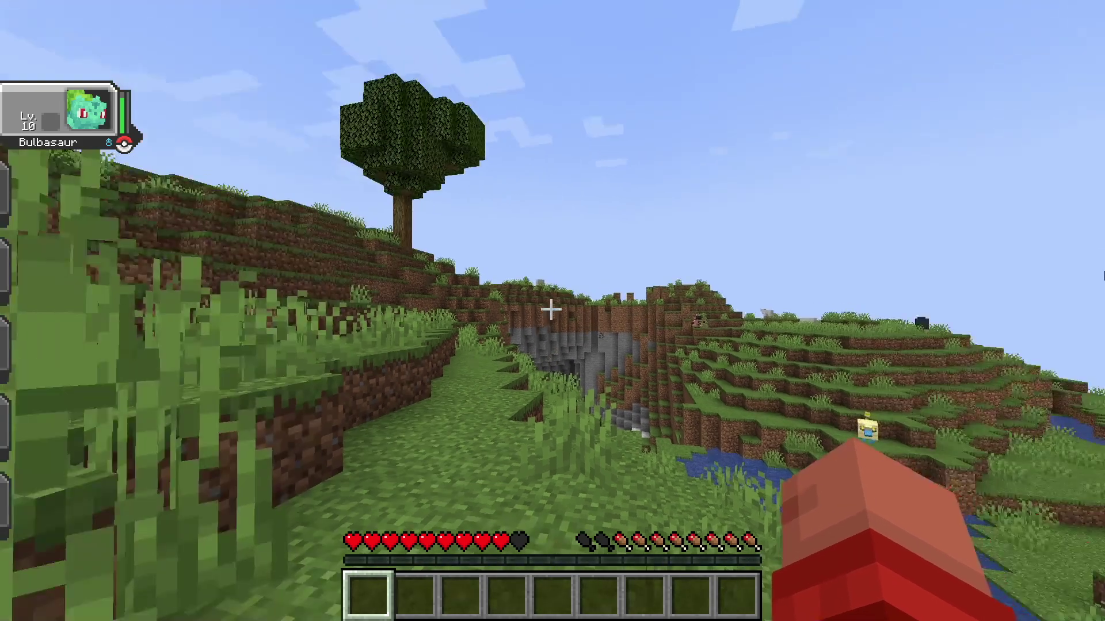
key("F5")
key("F5")
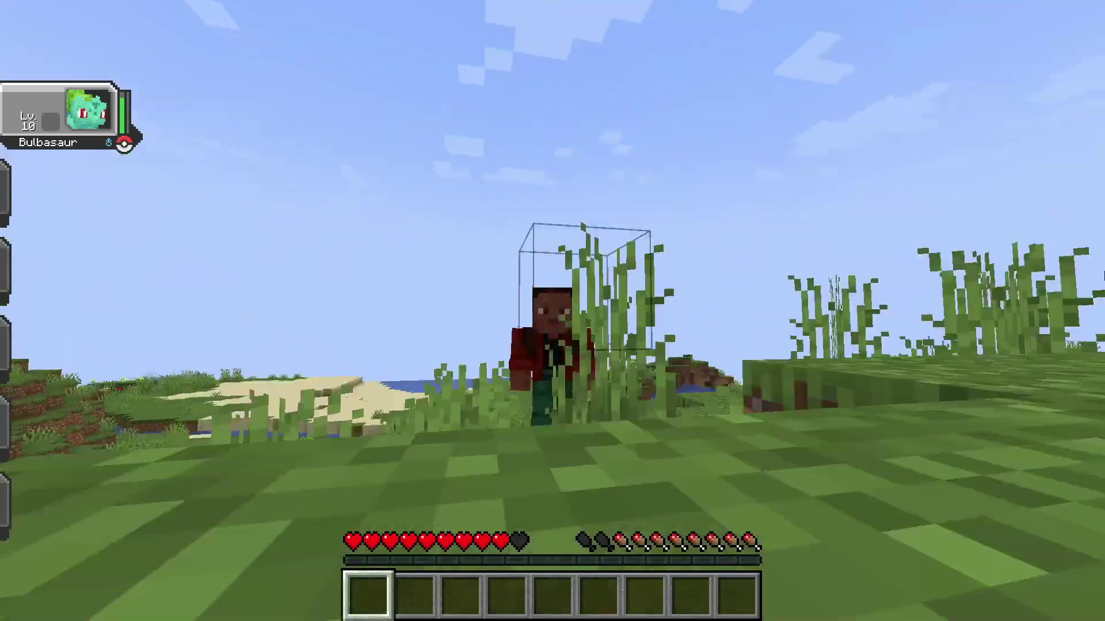
key("F5")
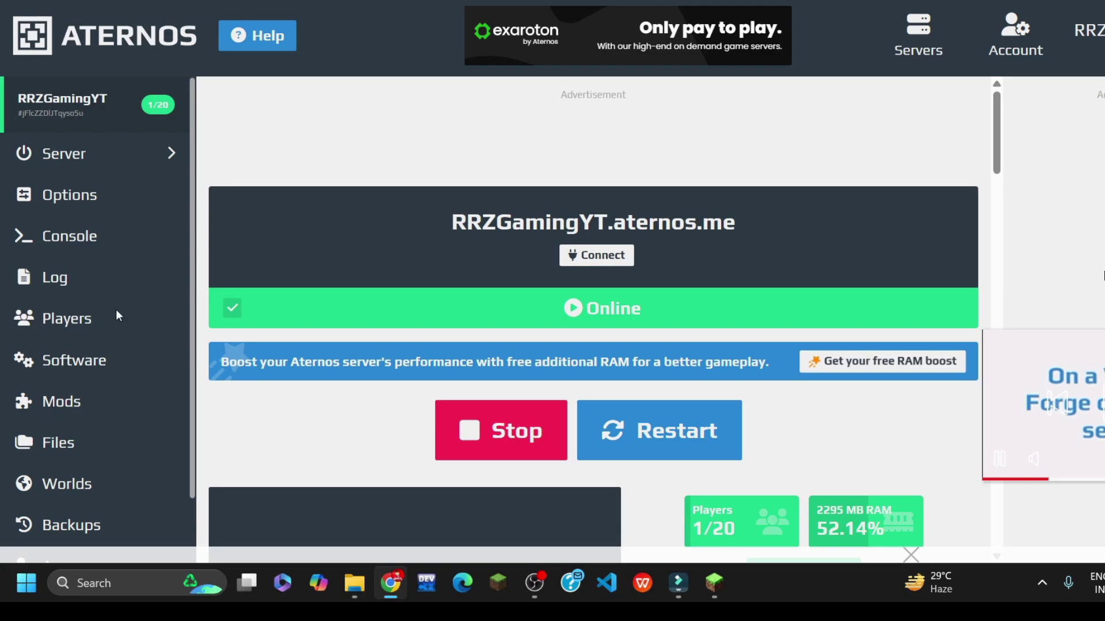
From the Players page, open the online player's details and scroll through them
left_click(117, 313)
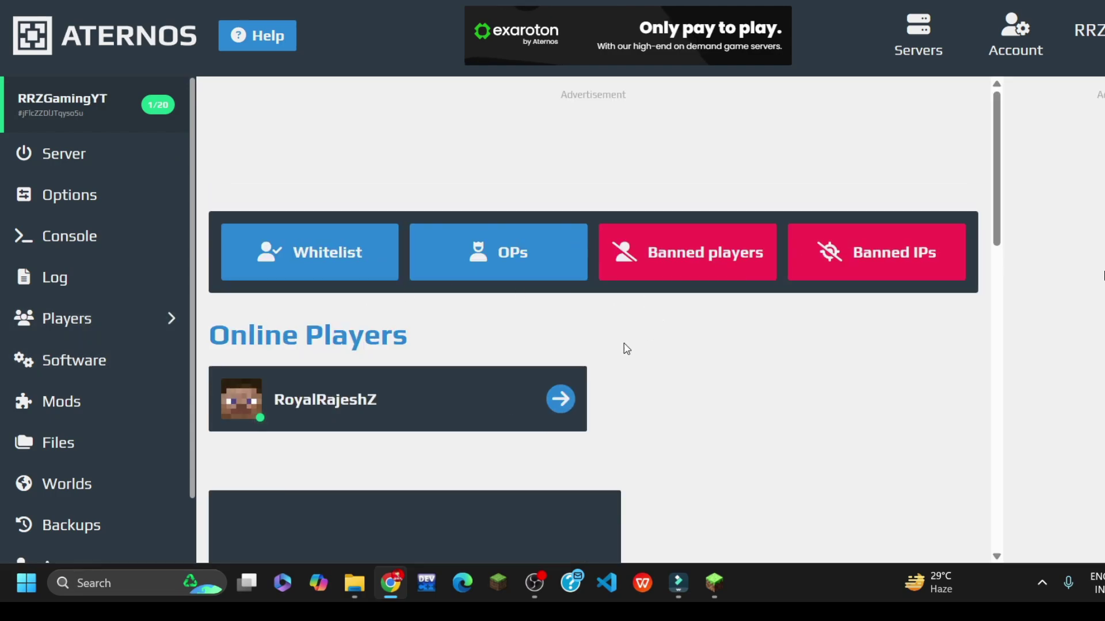
left_click(575, 397)
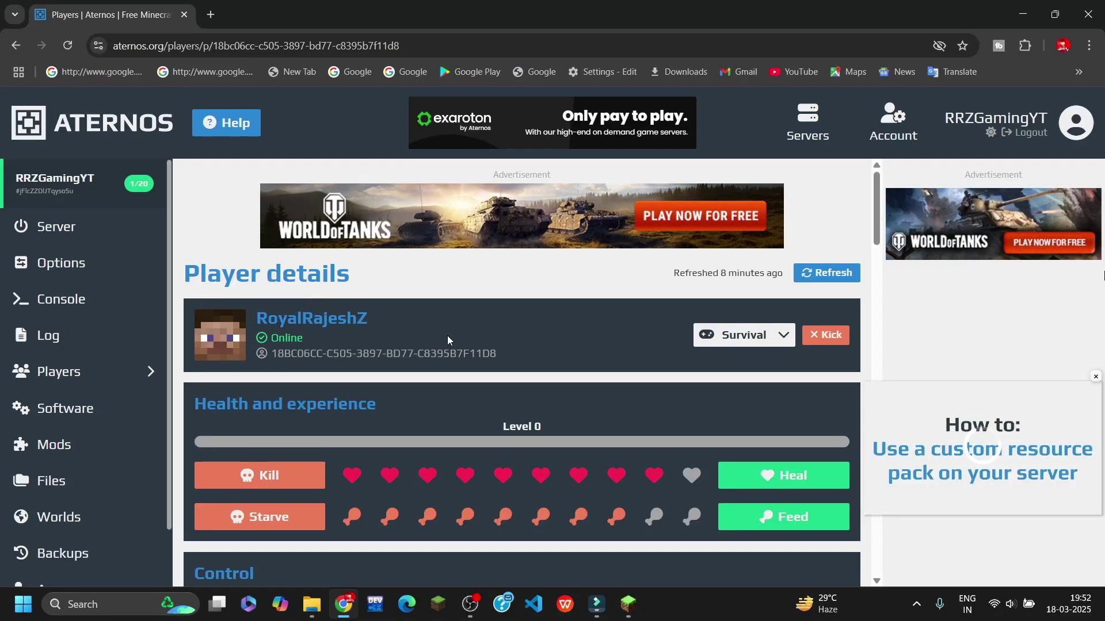
scroll(734, 386, "down", 10)
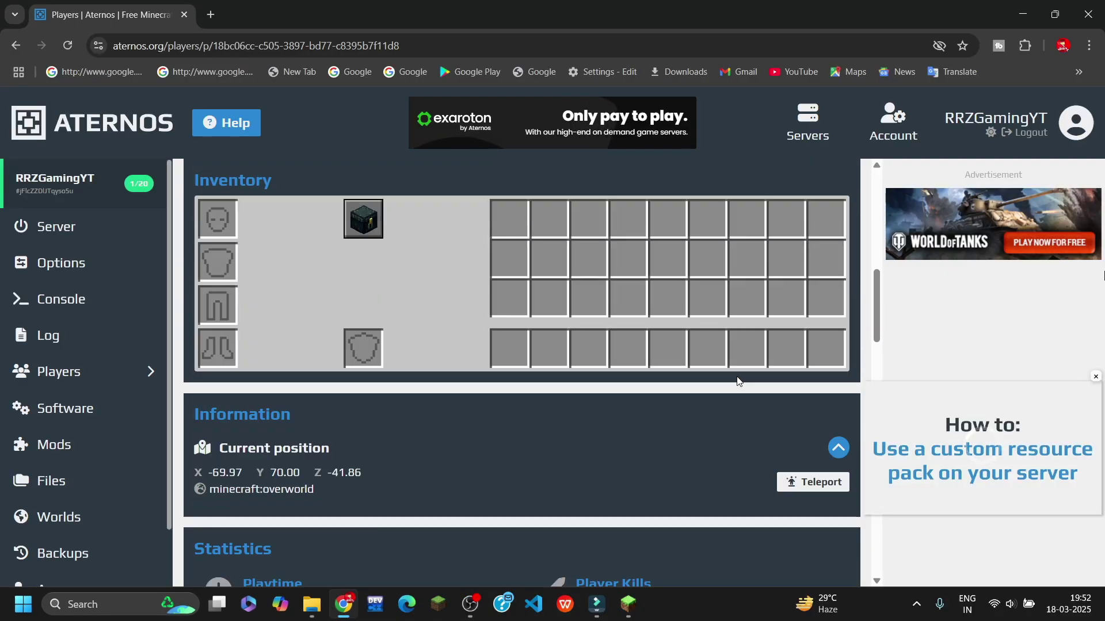
scroll(737, 378, "up", 4)
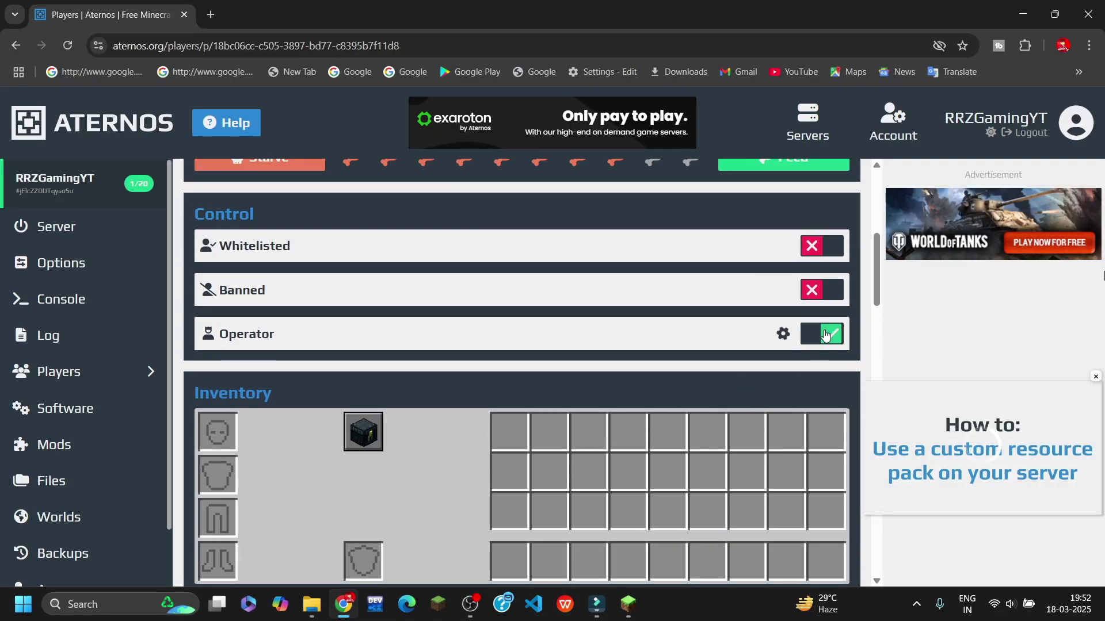
Resume Minecraft and switch your own game mode to Creative Mode via F3+F4
left_click(628, 601)
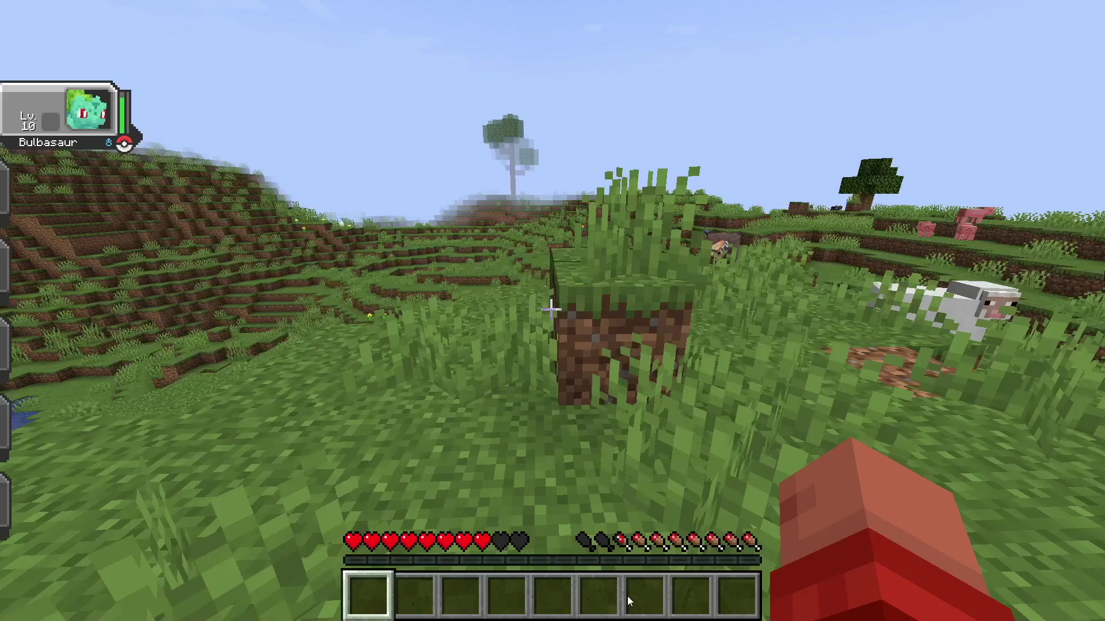
key("Escape")
key("w")
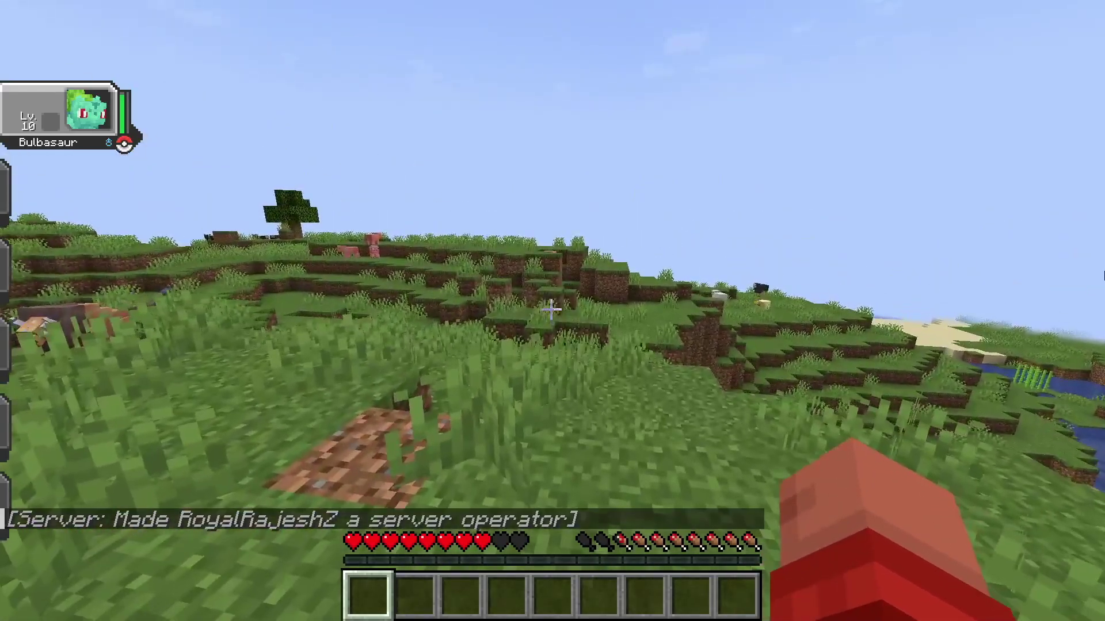
key("F3+F4")
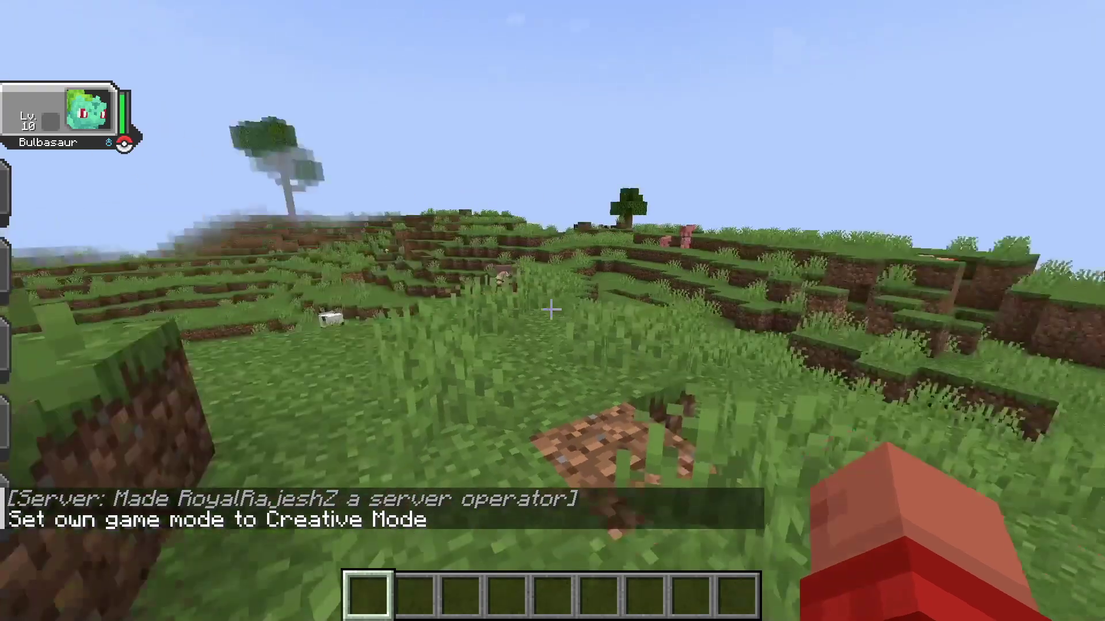
key("space")
key("space")
Walk up to the Bulbasaur, circle around it, then head into the flowery valley
key("w")
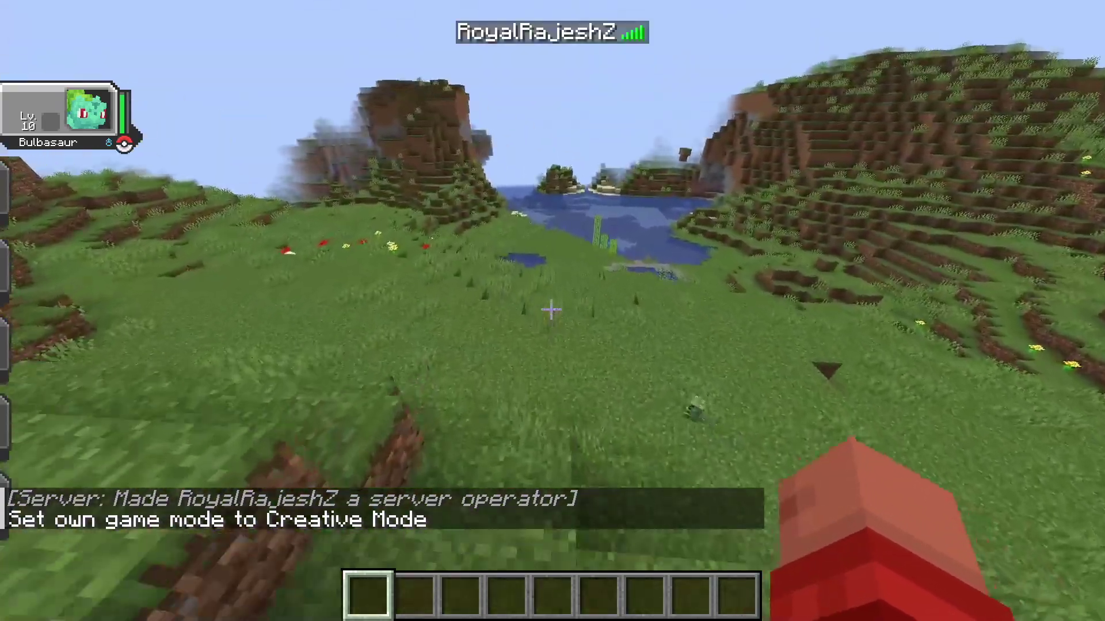
key("w")
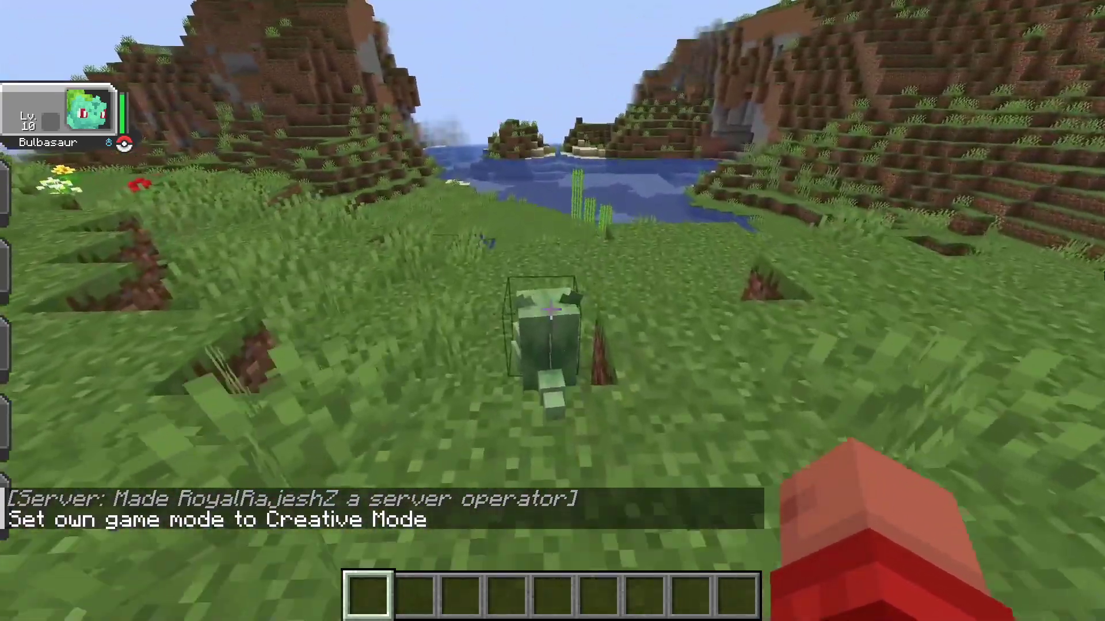
key("w")
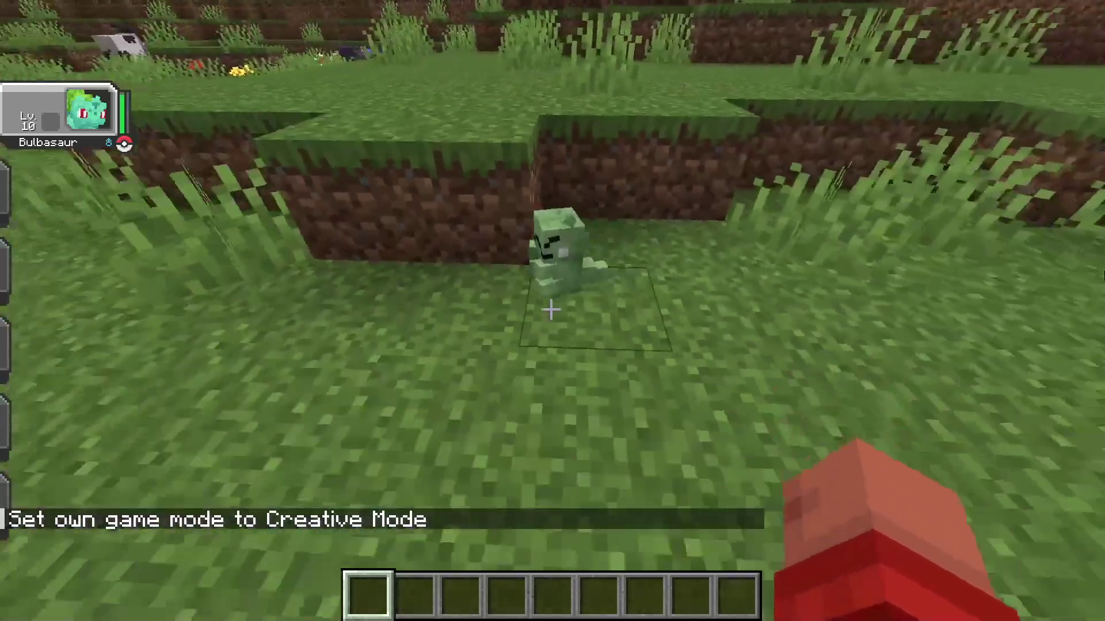
key("w")
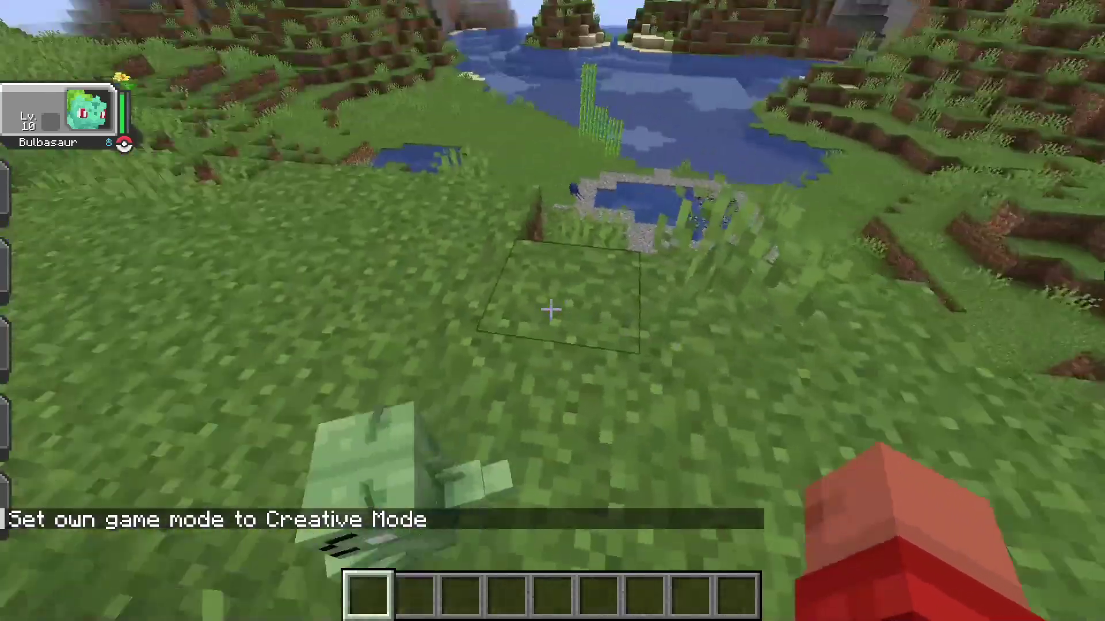
key("w")
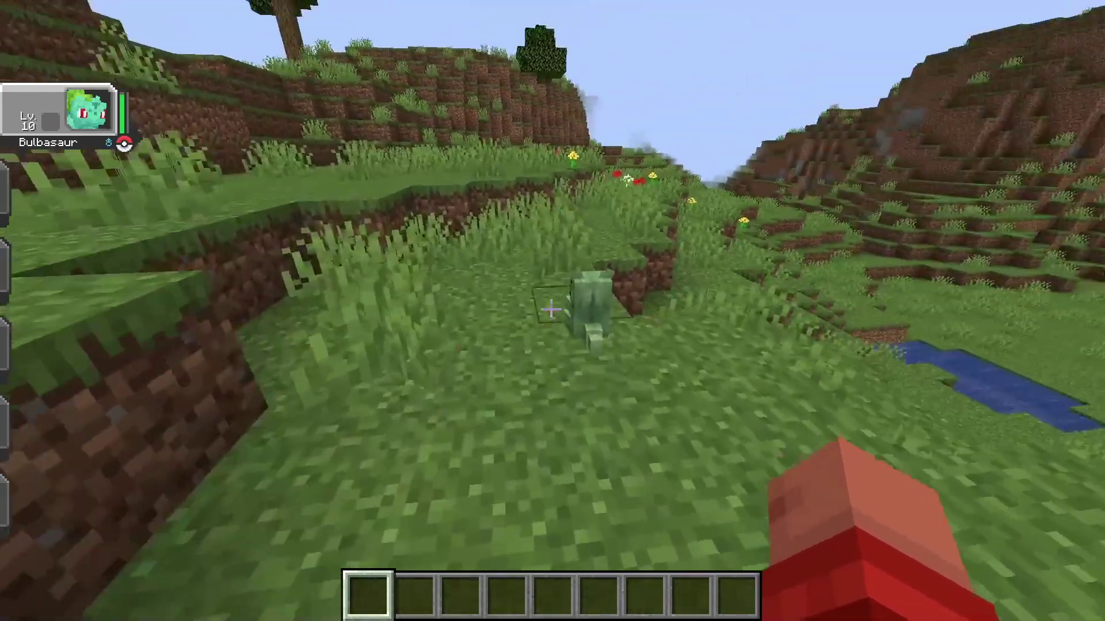
key("w")
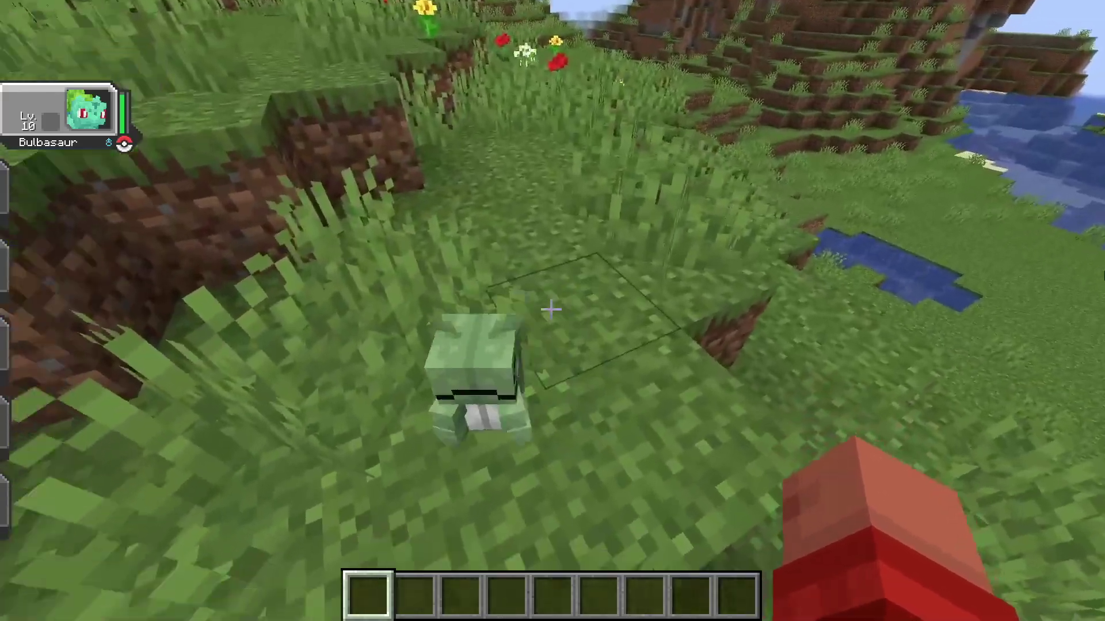
key("w")
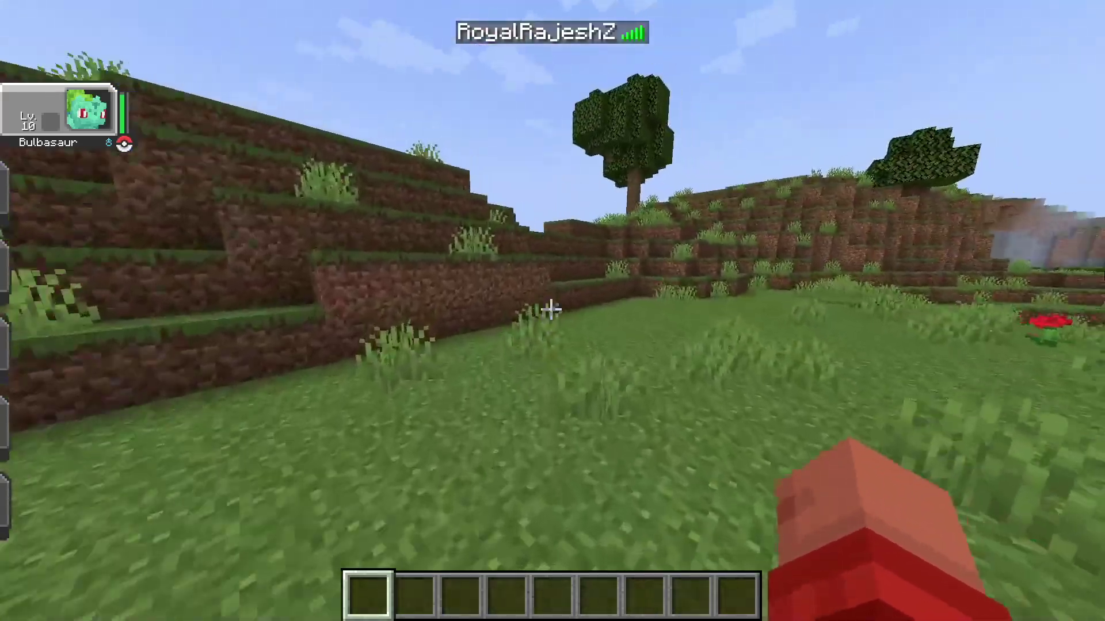
Go to Options > Resource Packs and open Minecraft's resource pack folder in File Explorer
key("Escape")
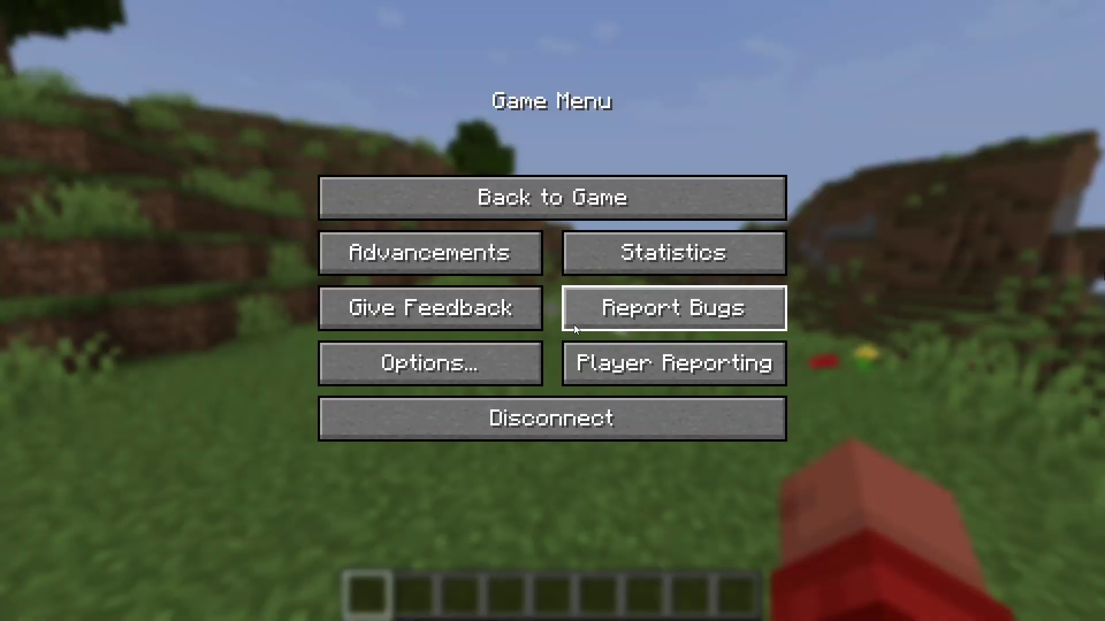
key("Escape")
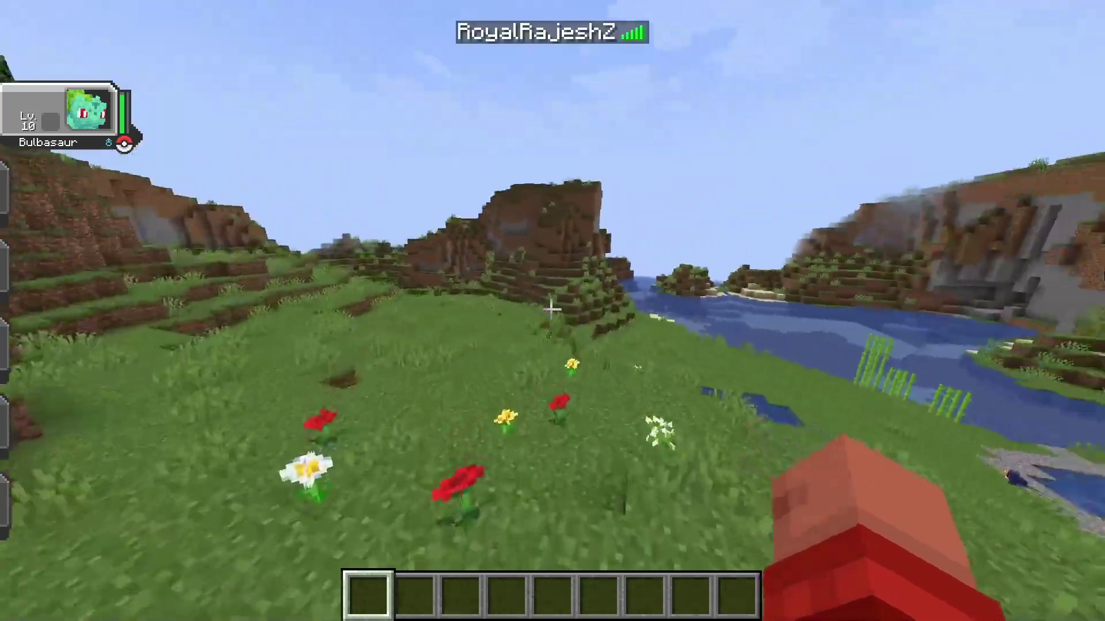
key("Escape")
left_click(481, 349)
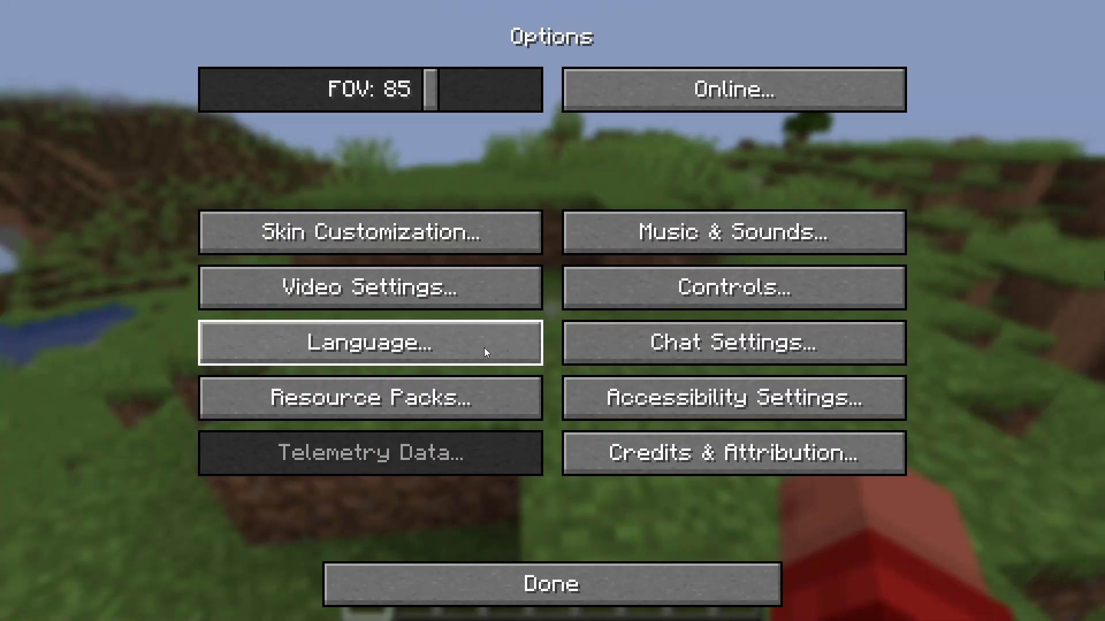
left_click(474, 398)
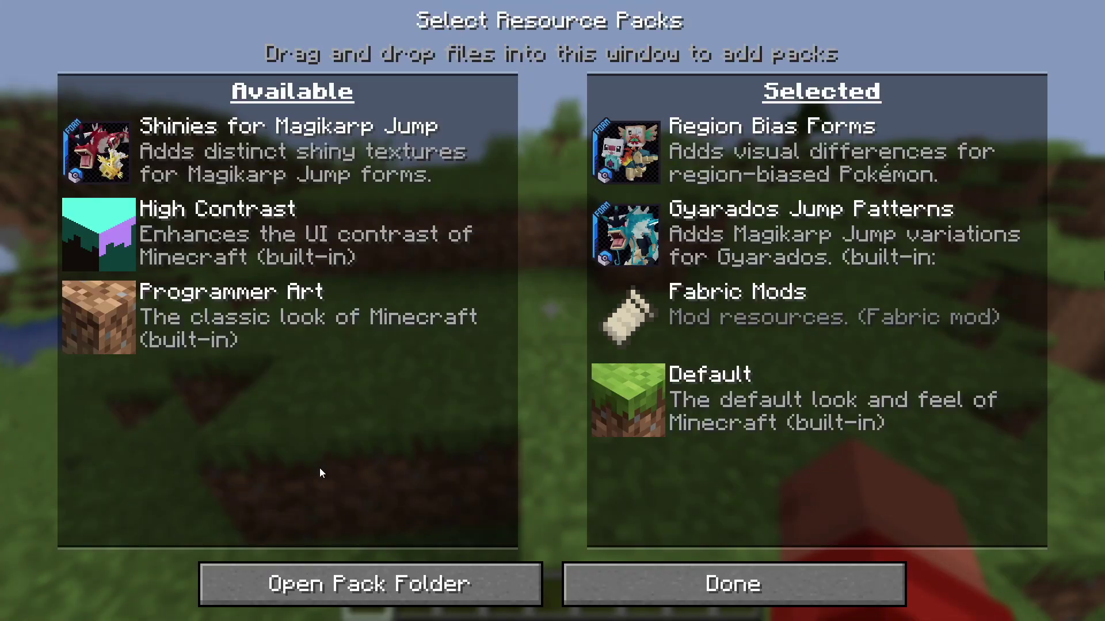
left_click(370, 584)
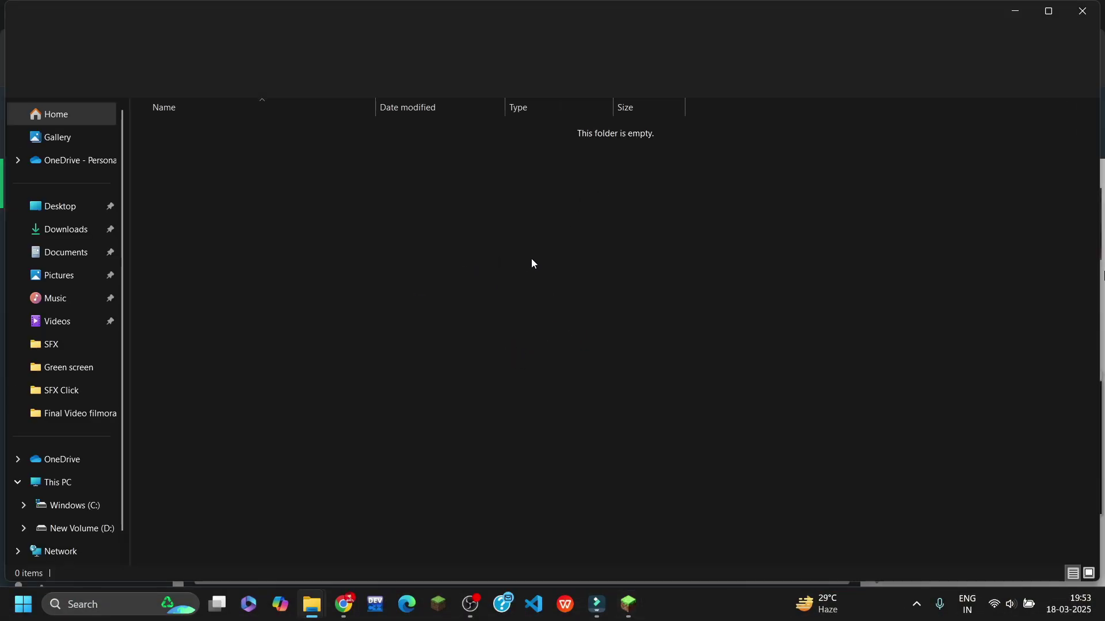
Copy the AllTheMons R2.1 V1 (1) zip from the Cobblemon modpack's resourcepacks folder
left_click(427, 46)
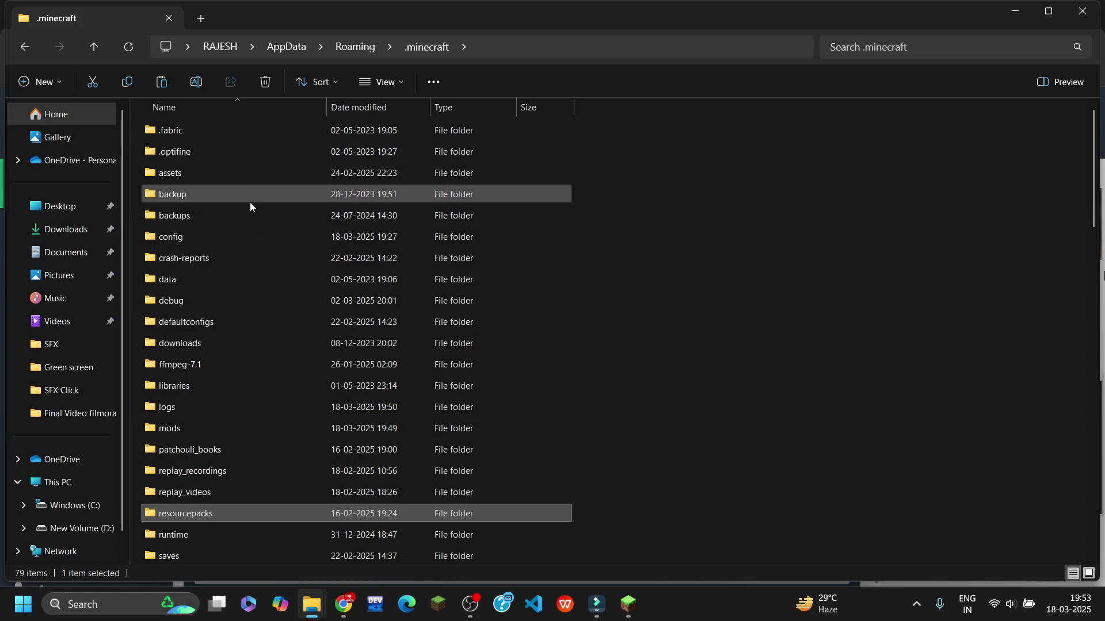
scroll(326, 388, "down", 3)
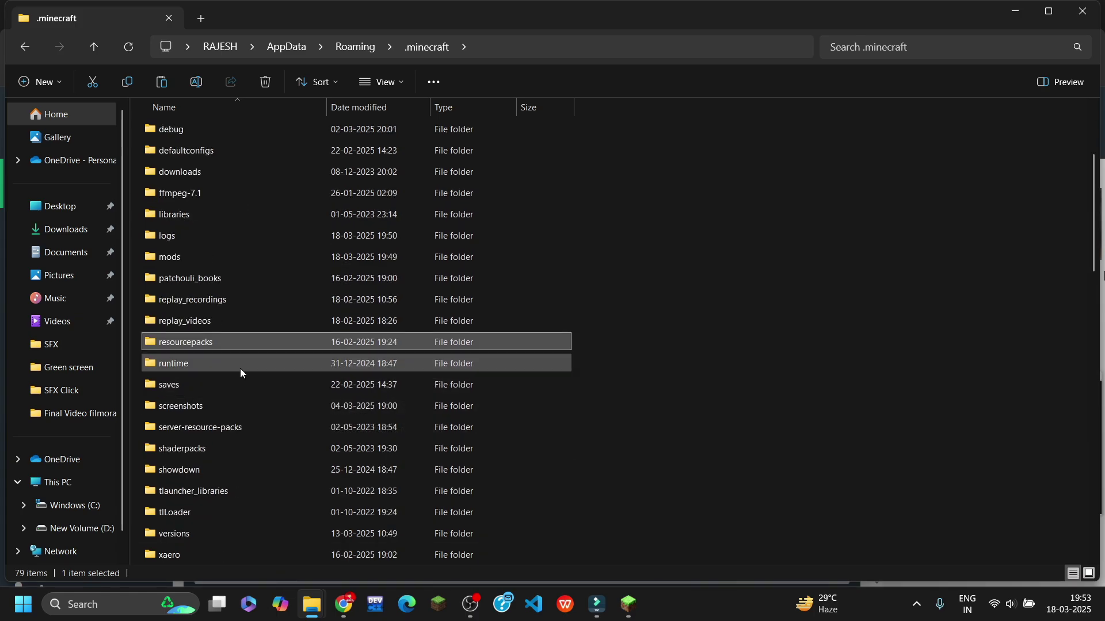
key("alt+Left")
left_click(260, 131)
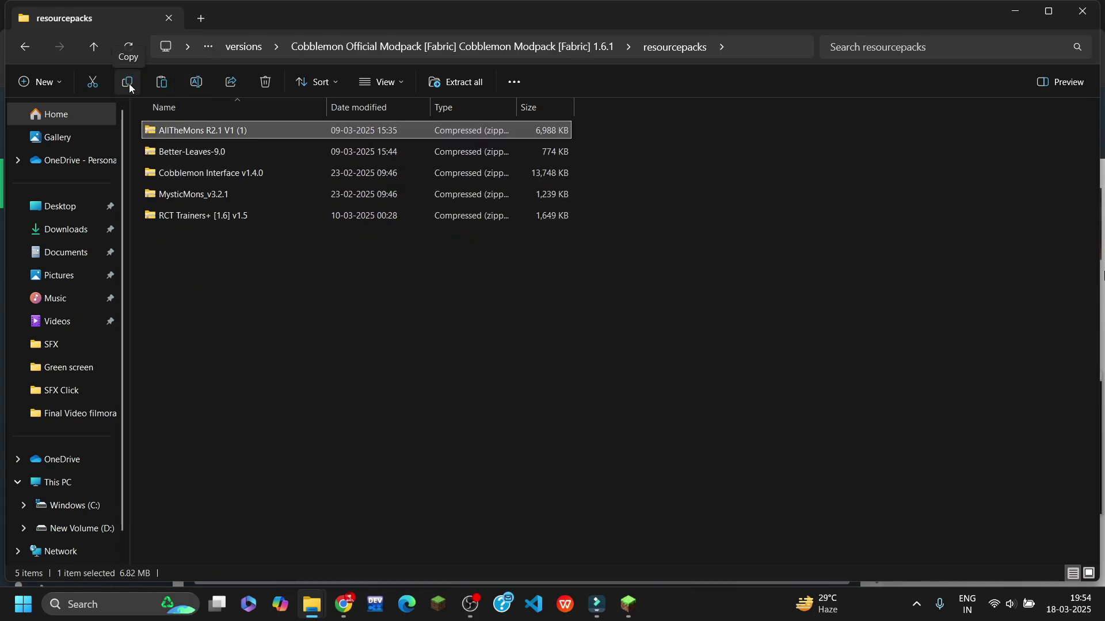
Paste the AllTheMons zip into the .minecraft resourcepacks folder
left_click(29, 49)
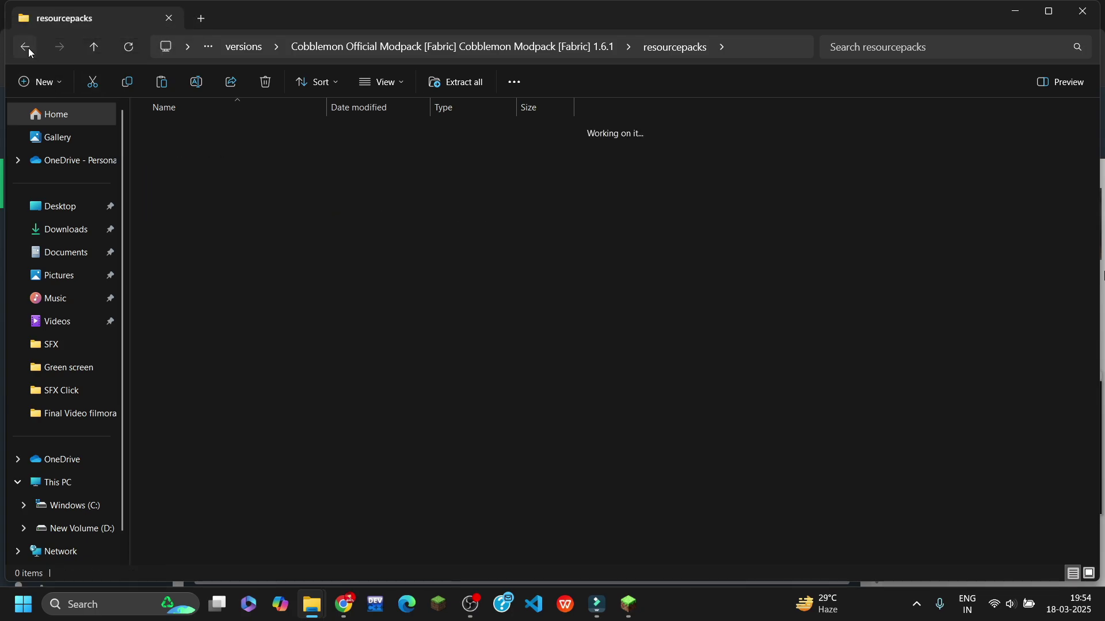
left_click(28, 49)
left_click(27, 47)
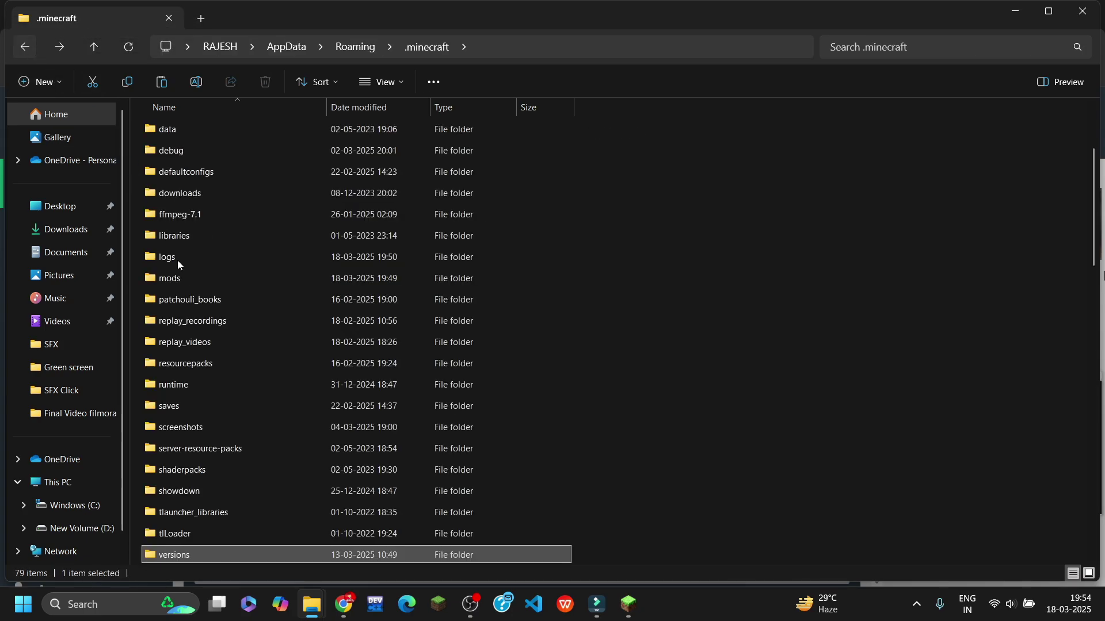
double_click(223, 363)
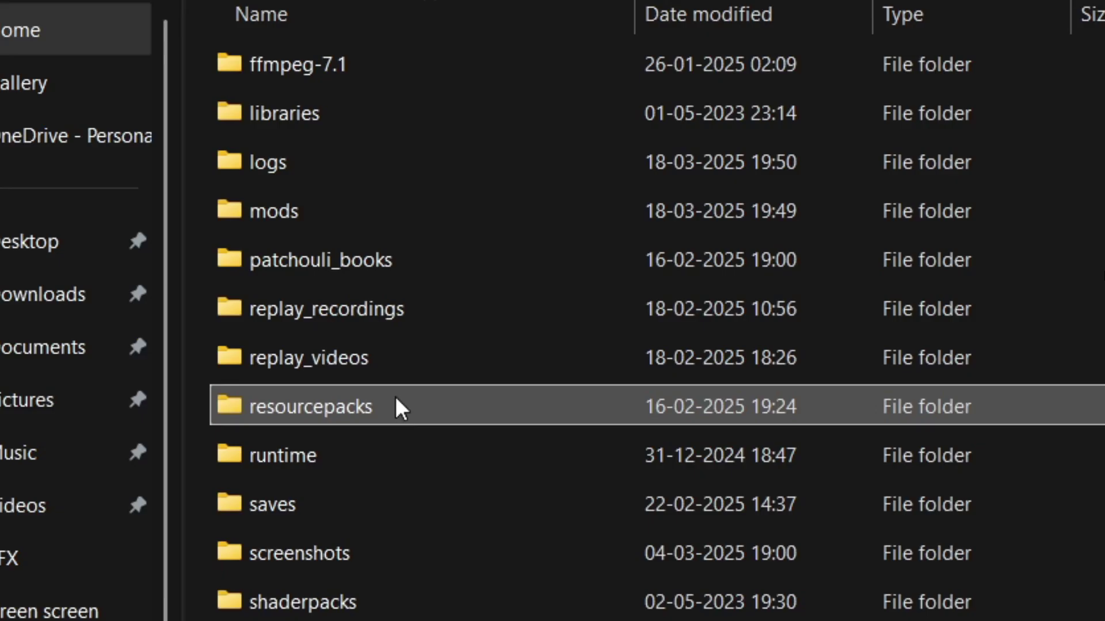
right_click(233, 206)
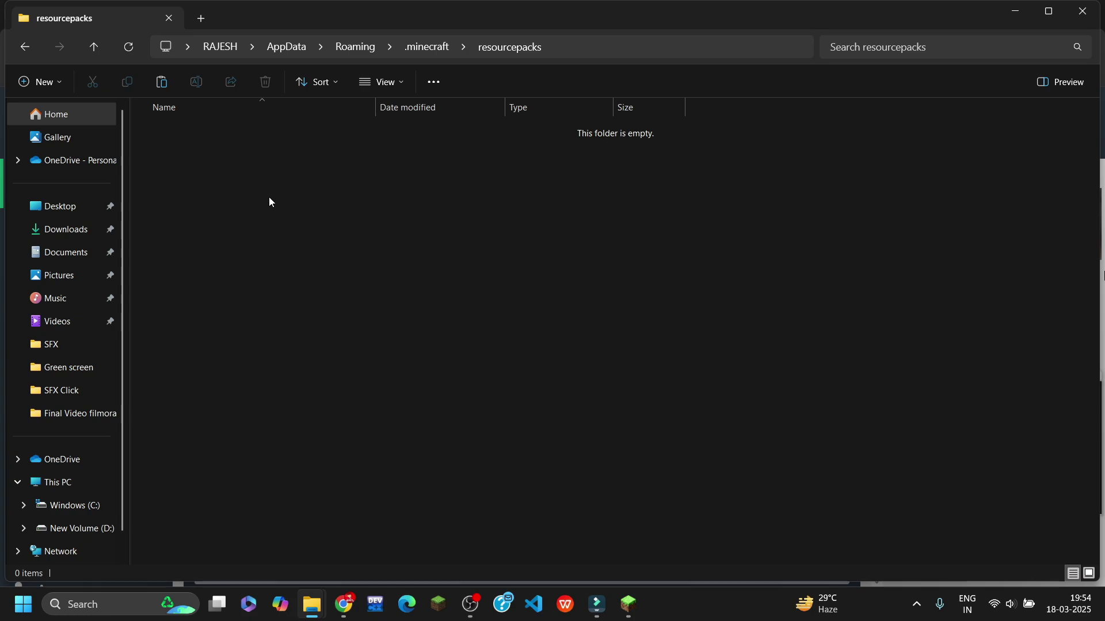
left_click(265, 193)
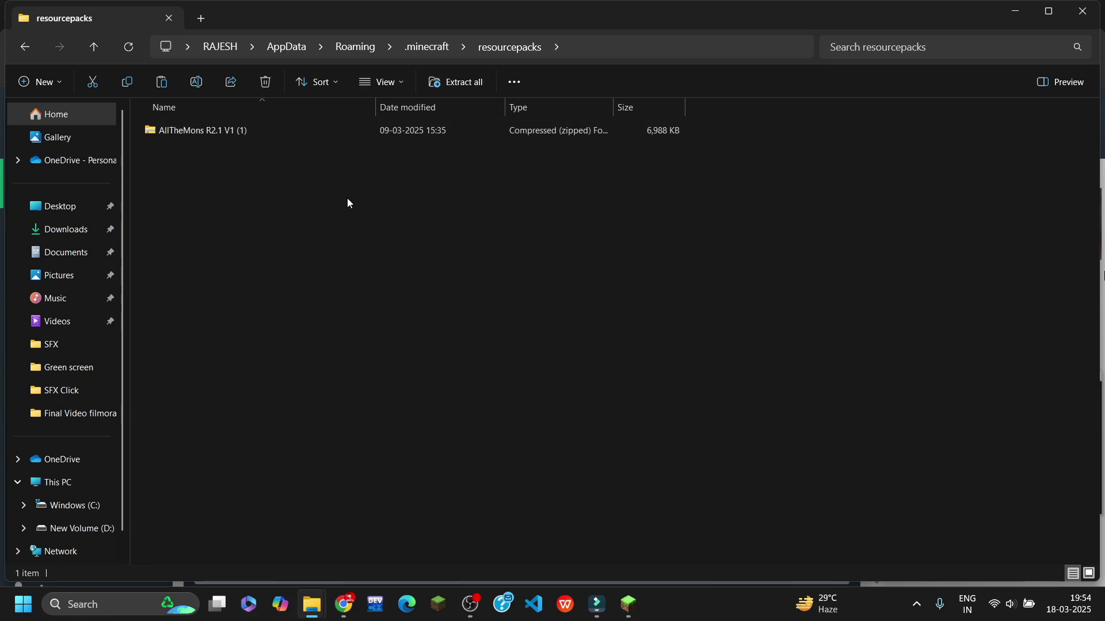
Move AllTheMons into the selected packs, accept the older-format warning, apply, and return to the world
left_click(630, 607)
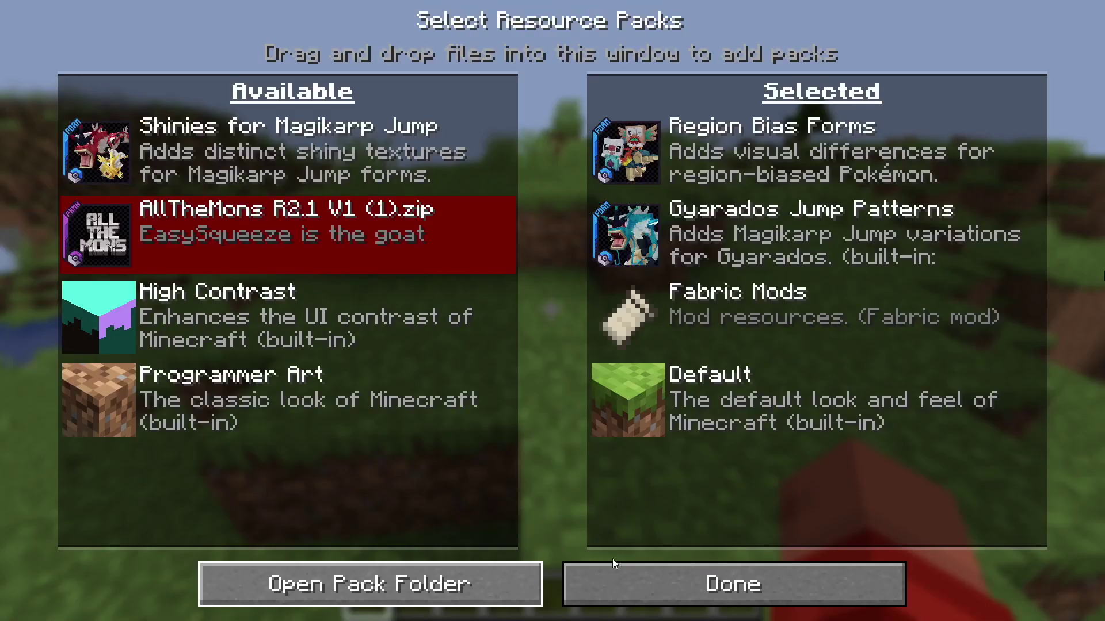
left_click(102, 226)
left_click(416, 340)
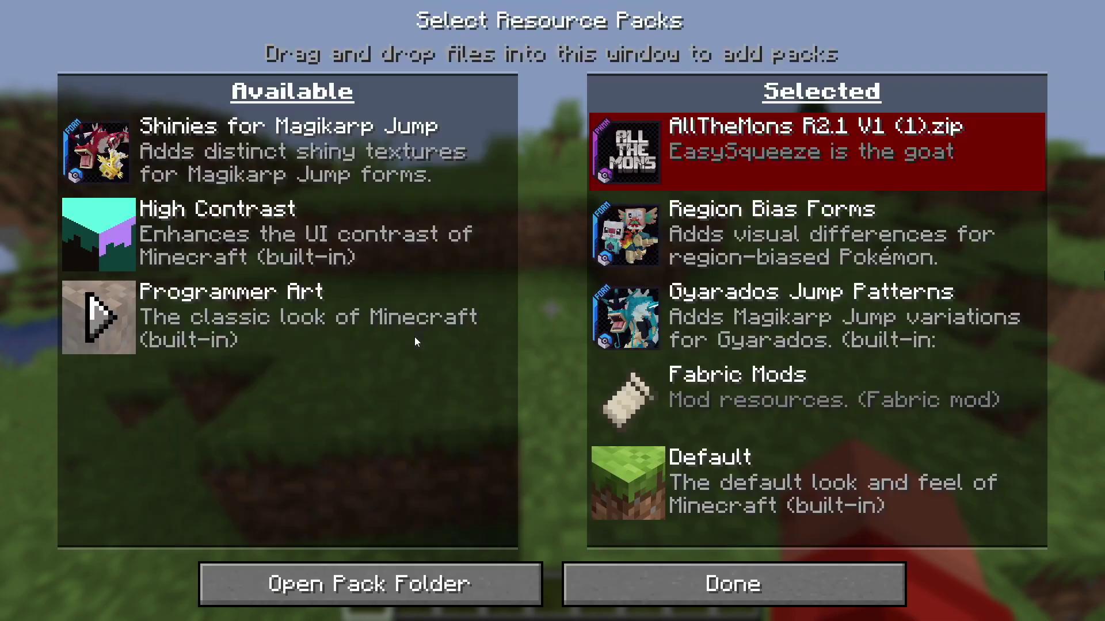
left_click(728, 567)
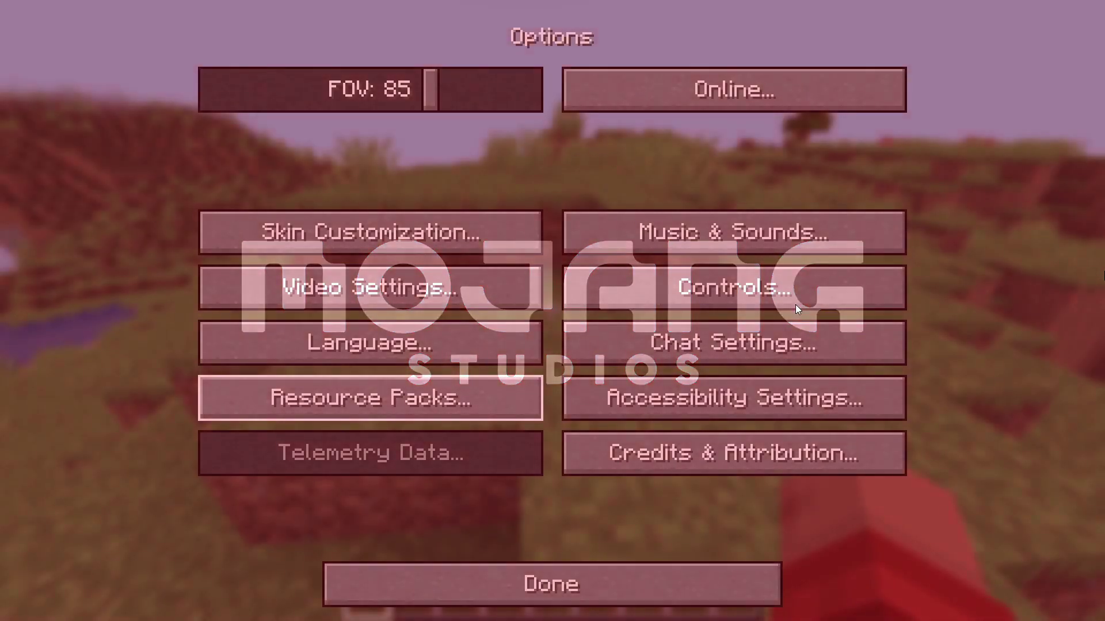
key("Escape")
mouse_move(551, 310)
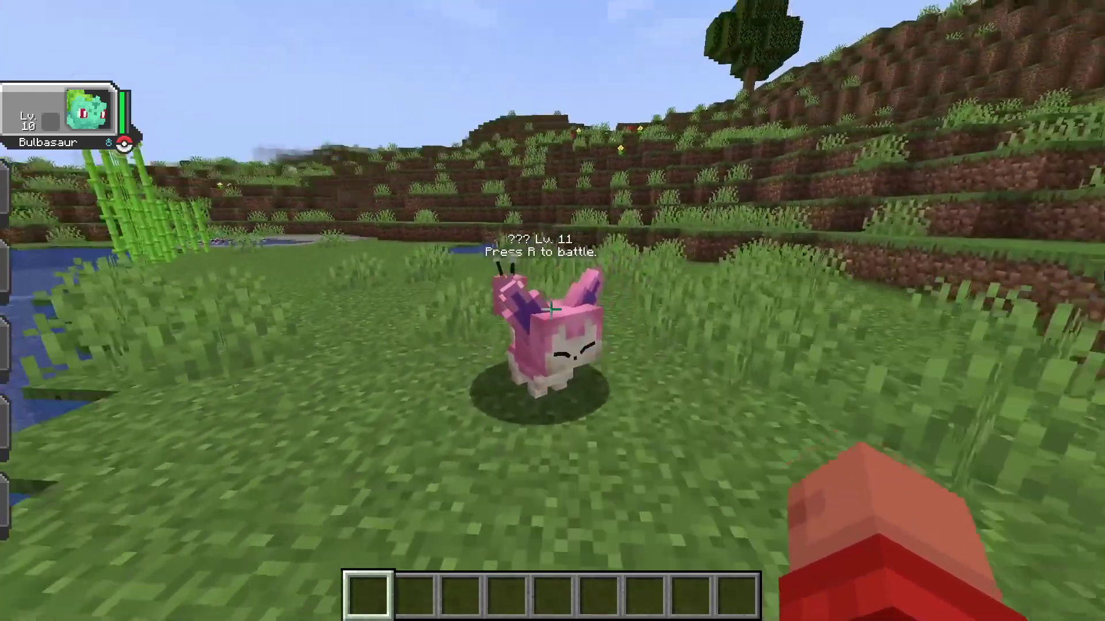
Run /spawnpokemon zeraora in chat to spawn a Zeraora
type("/sp")
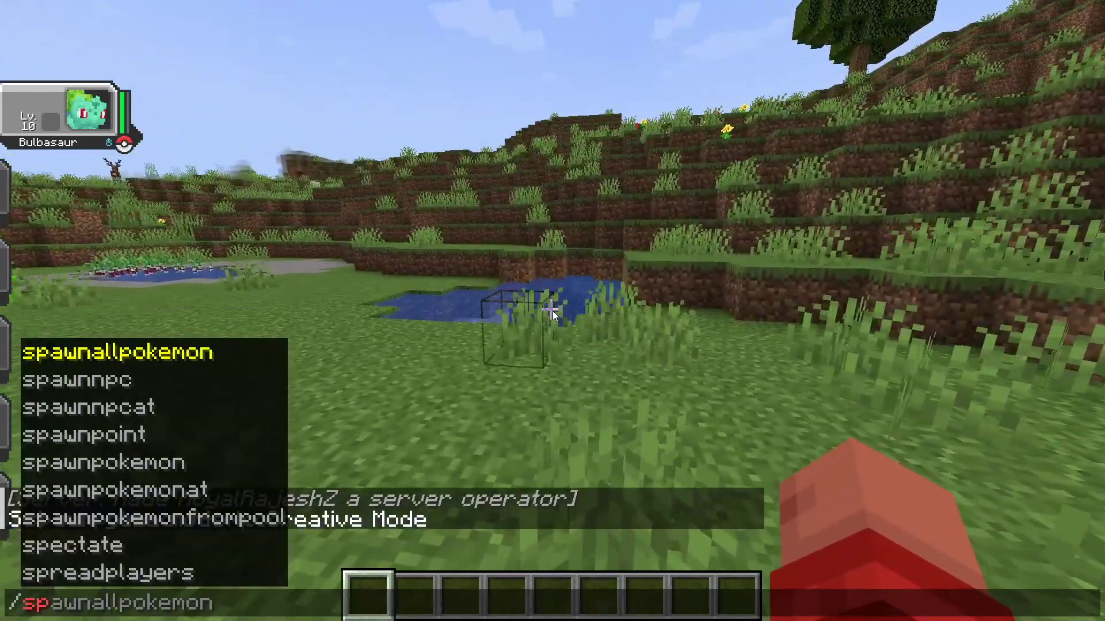
type("poe")
key("BackSpace")
key("BackSpace")
key("BackSpace")
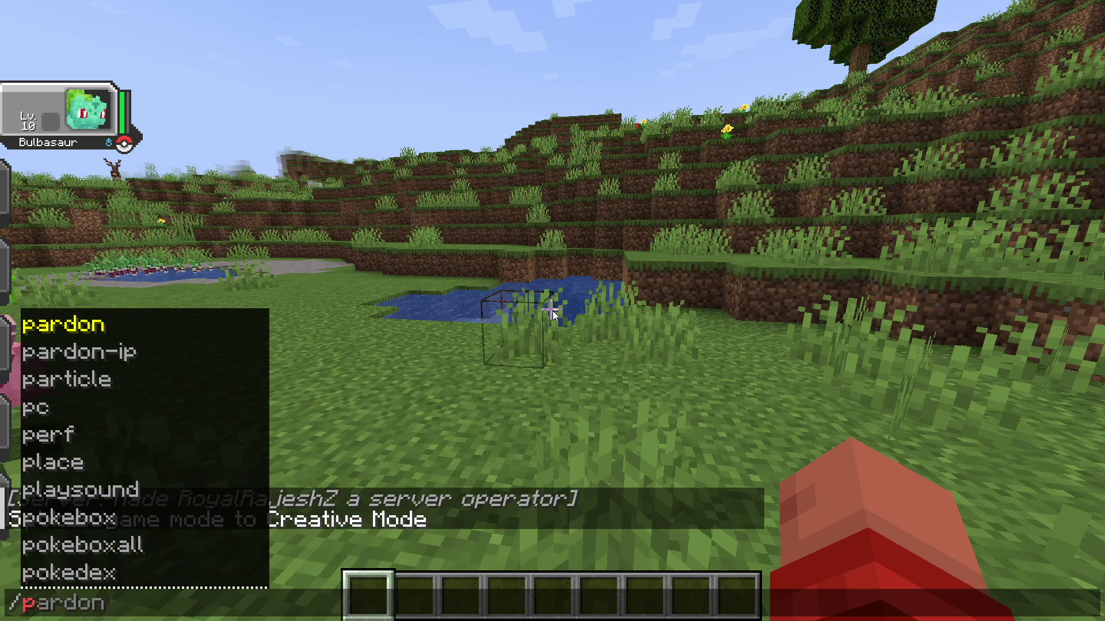
type("okemon z")
key("BackSpace")
key("BackSpace")
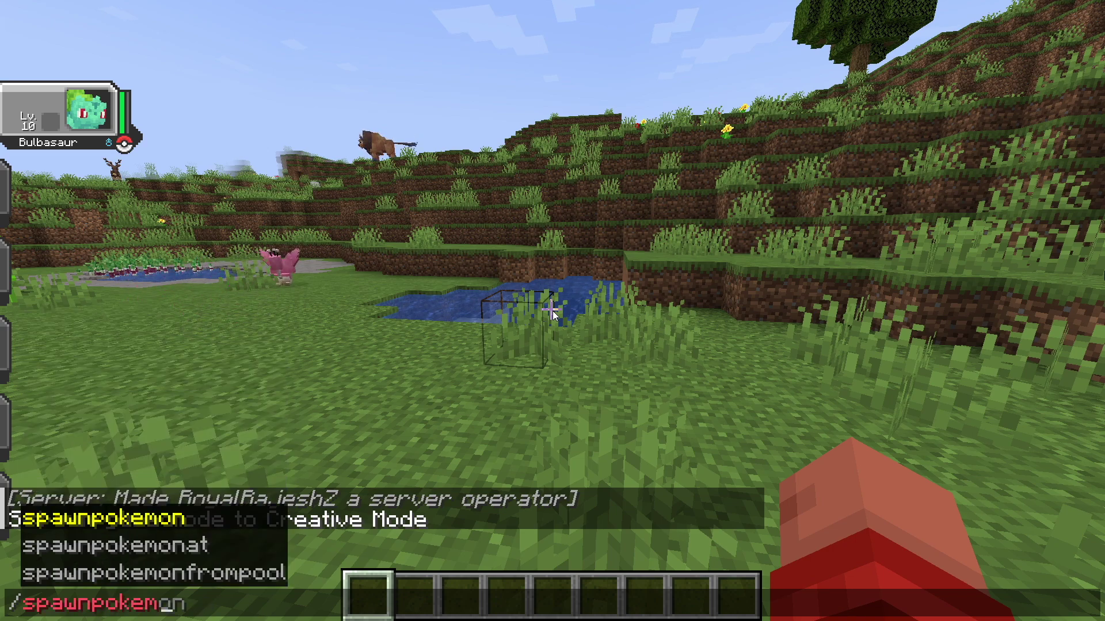
type("mon")
key("BackSpace")
key("BackSpace")
type("on ")
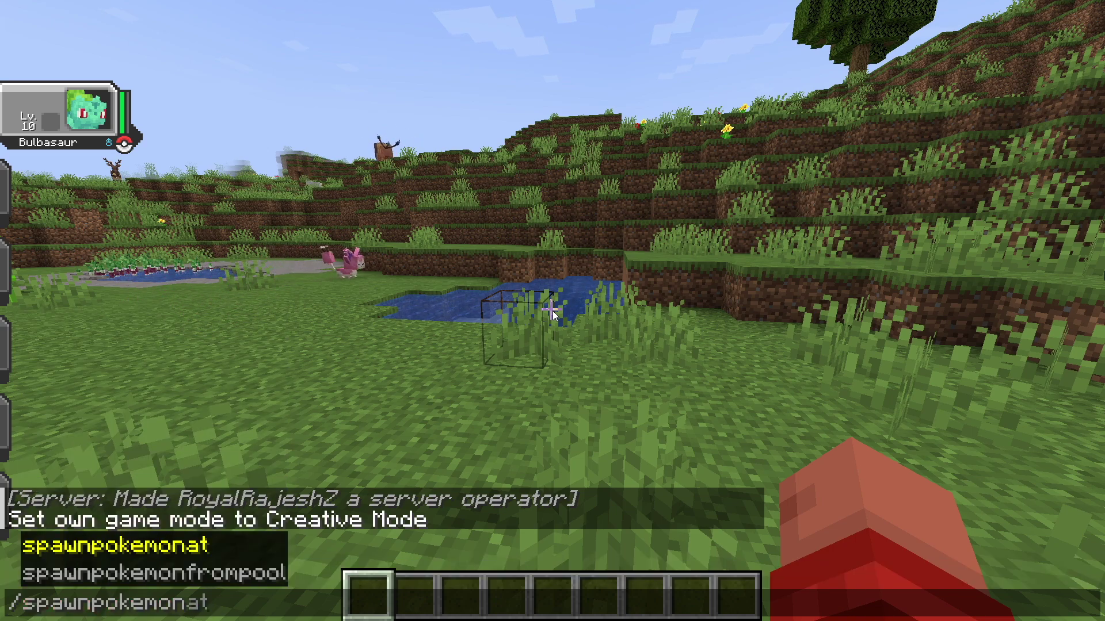
type("zw")
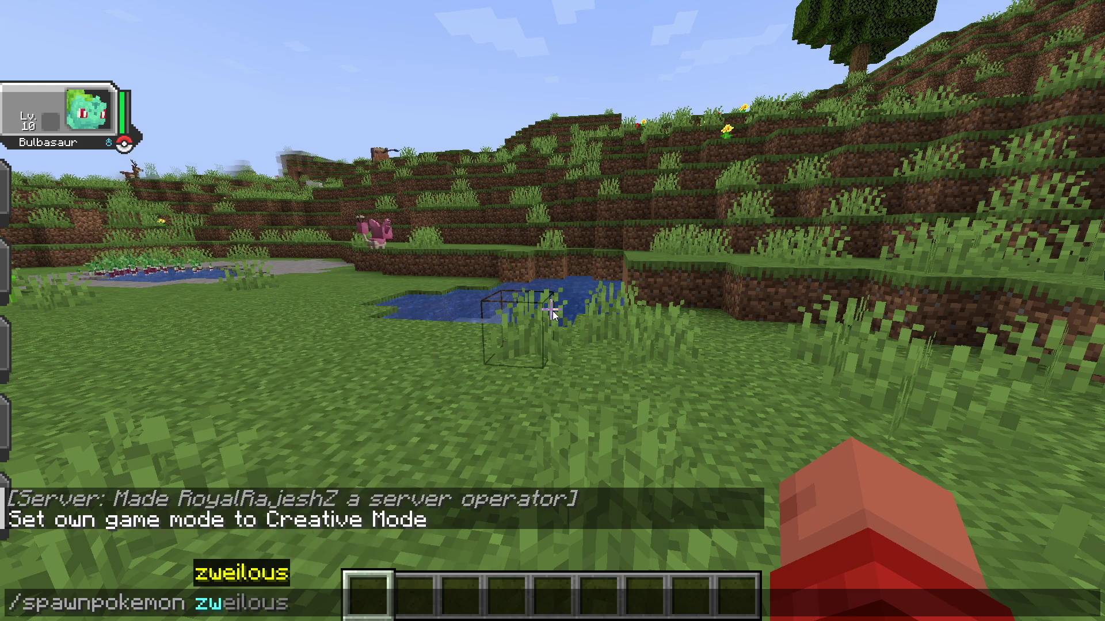
key("BackSpace")
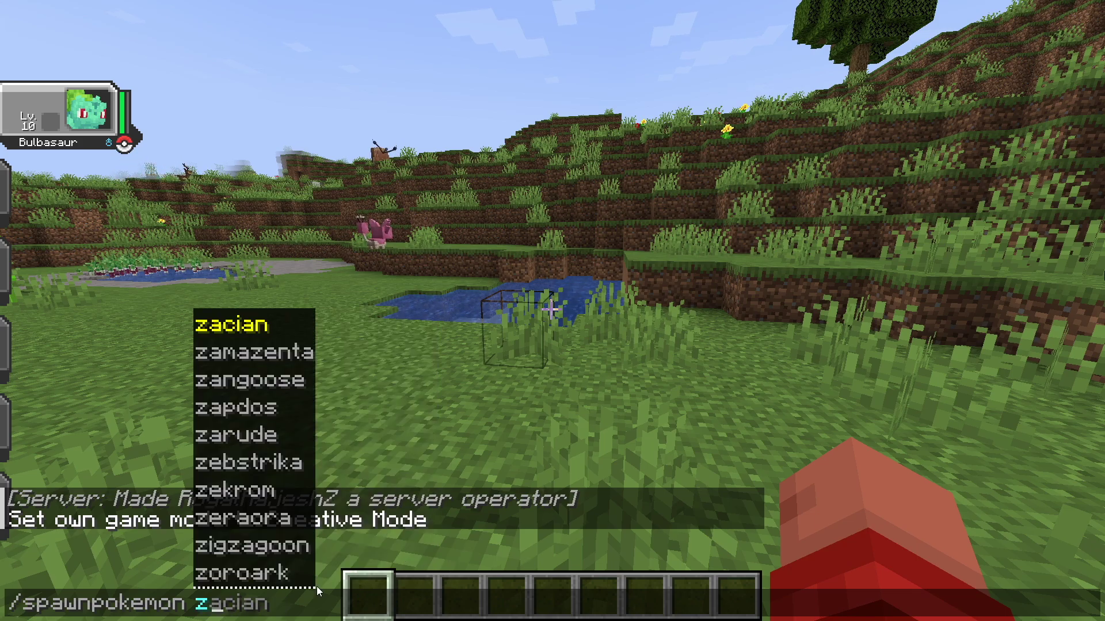
key("Return")
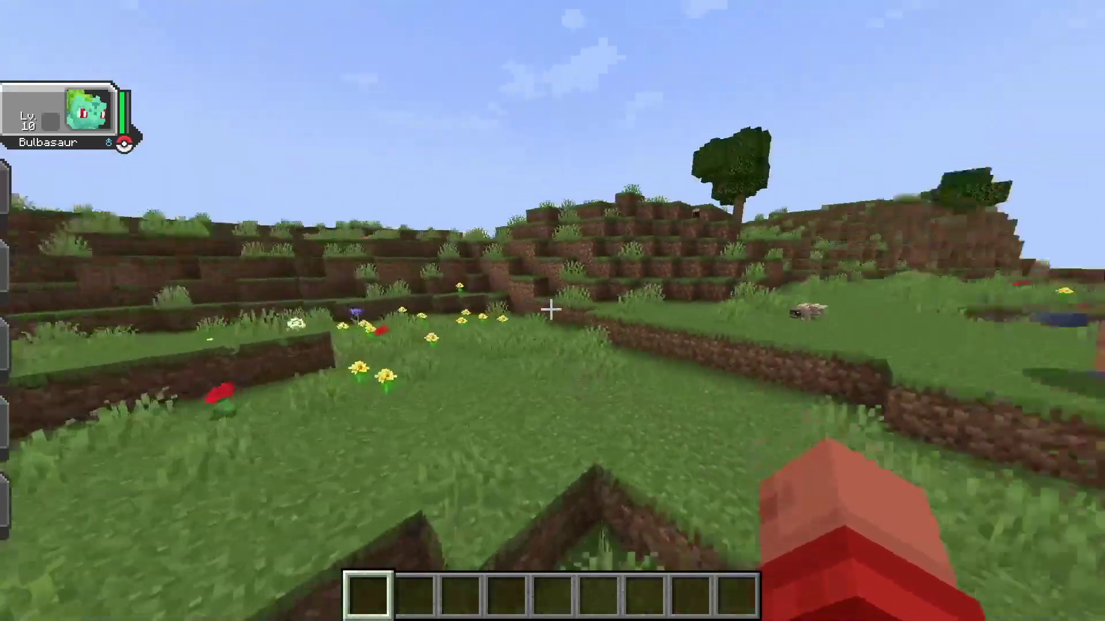
Walk forward past Zeraora and switch to third-person view with F5
key("Tab")
key("w")
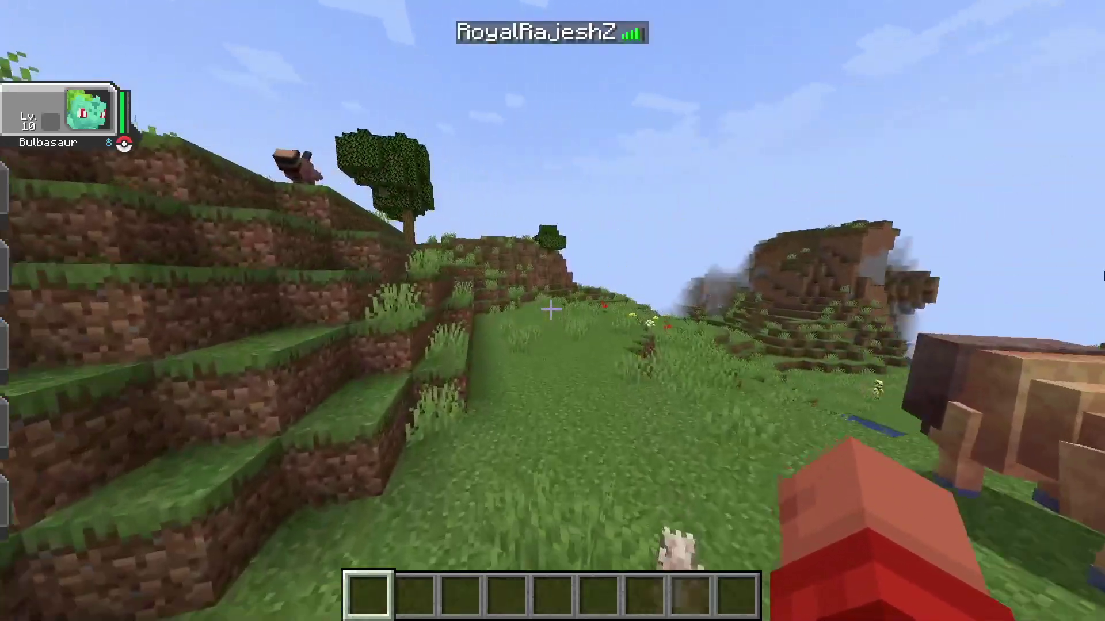
key("F5")
key("F5")
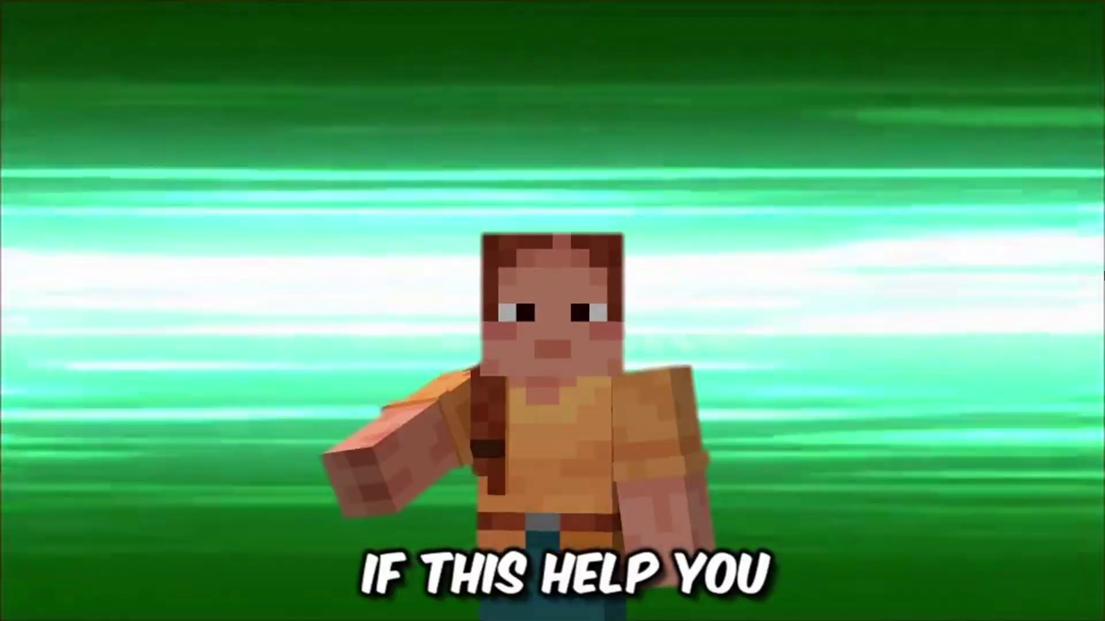